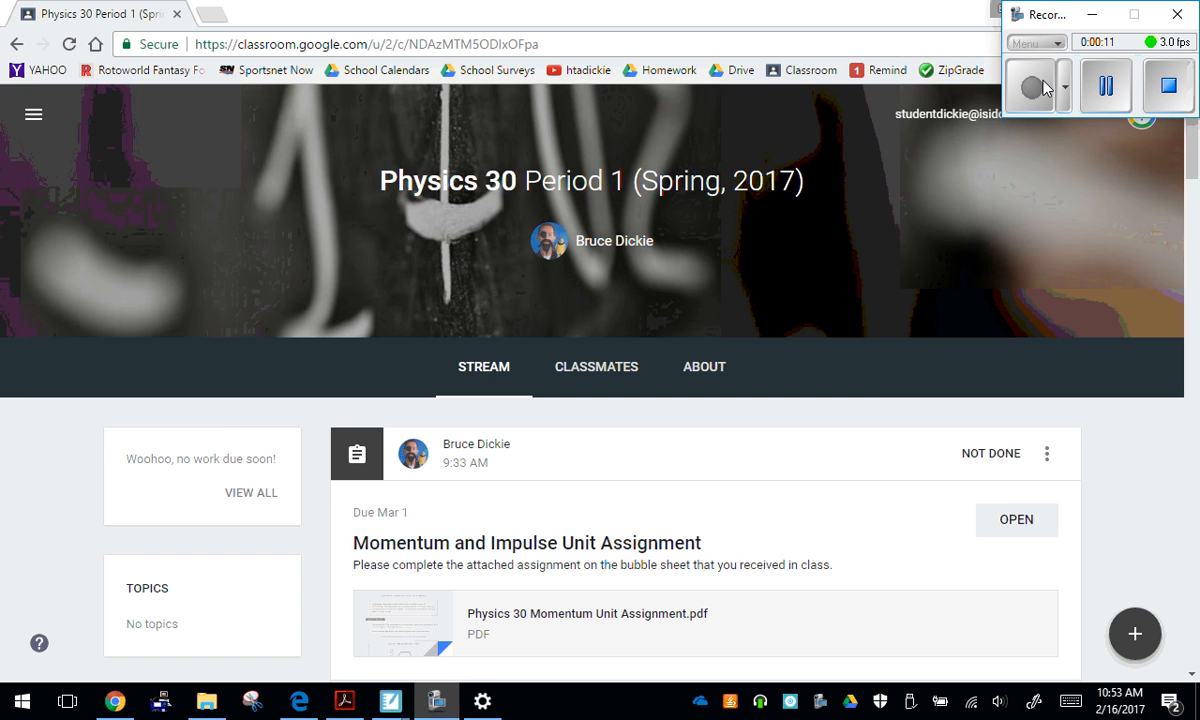
Open the 1D Collision Lab assignment from the Physics 30 class stream
{"action": "scroll", "coordinate": [600, 400], "scroll_direction": "down", "scroll_amount": 5}
{"action": "scroll", "coordinate": [600, 400], "scroll_direction": "down", "scroll_amount": 4}
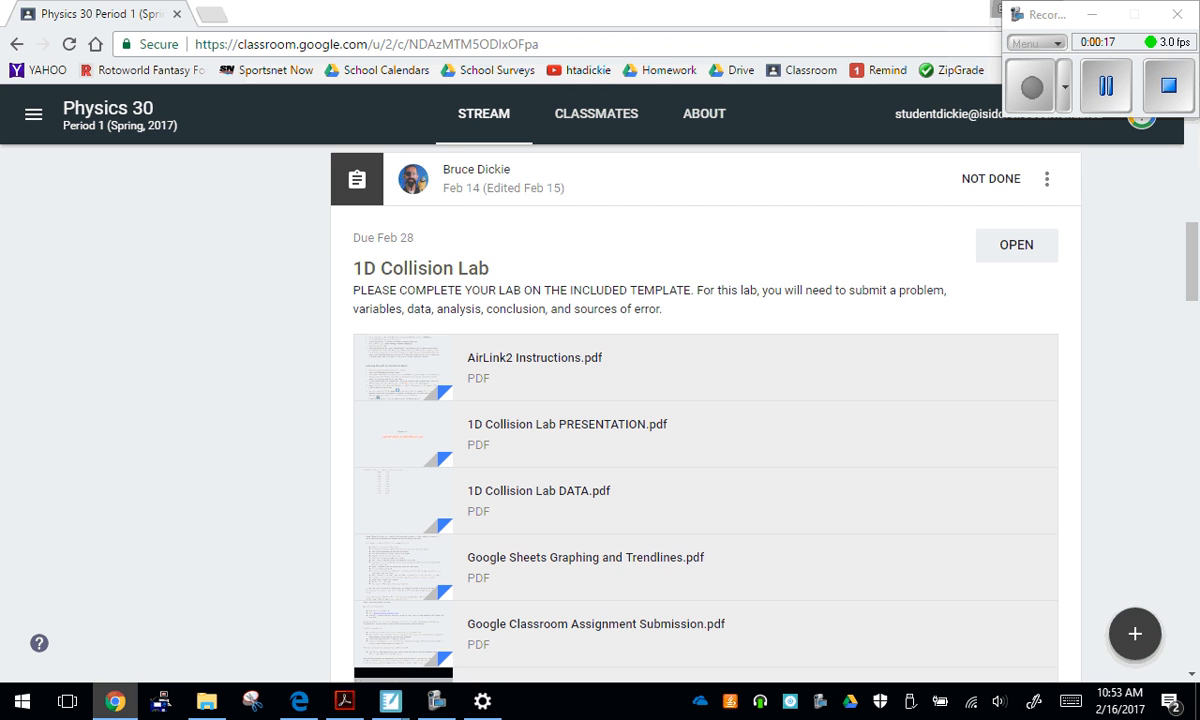
{"action": "left_click", "coordinate": [1016, 245]}
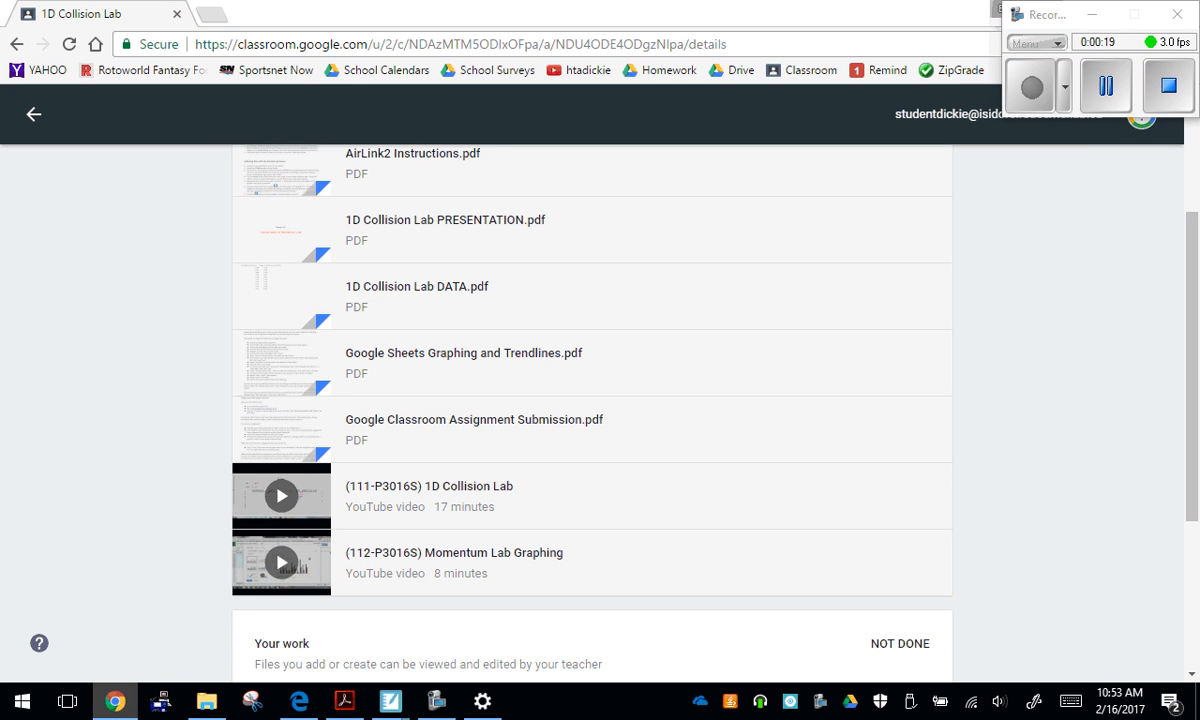
Review the 1D Collision Lab instructions and attachments, and open the Google Docs lab template under Your work
{"action": "scroll", "coordinate": [592, 400], "scroll_direction": "up", "scroll_amount": 3}
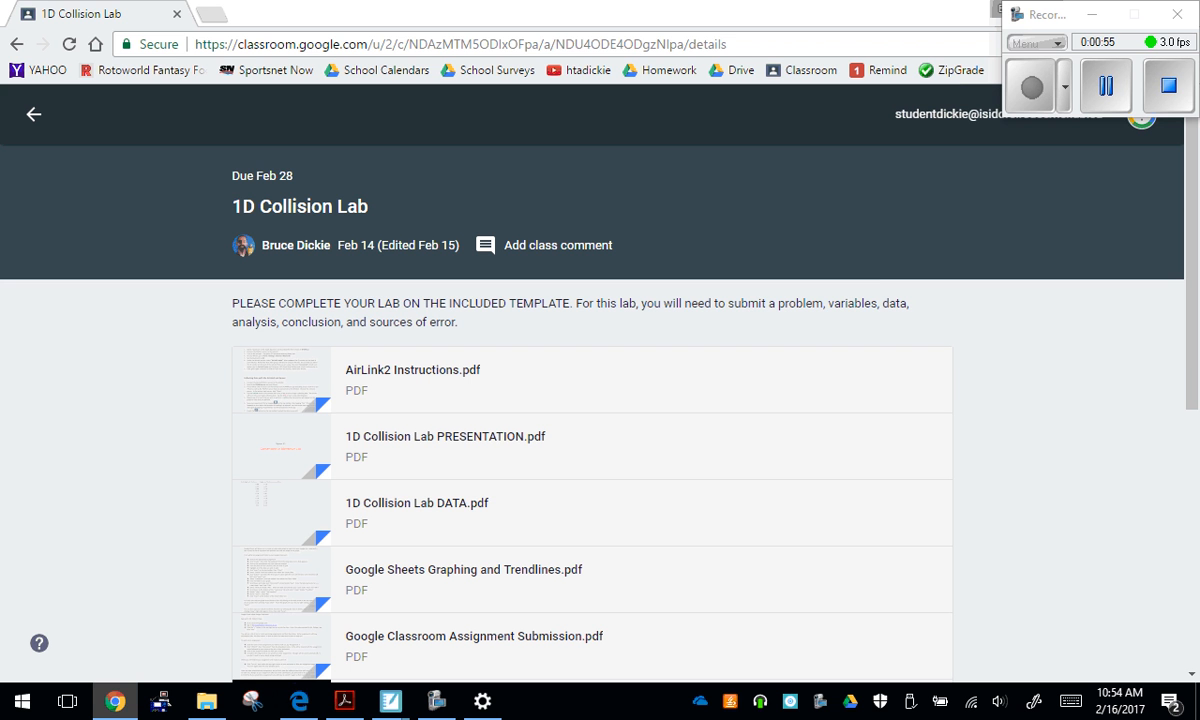
{"action": "scroll", "coordinate": [600, 400], "scroll_direction": "down", "scroll_amount": 2}
{"action": "scroll", "coordinate": [600, 400], "scroll_direction": "down", "scroll_amount": 1}
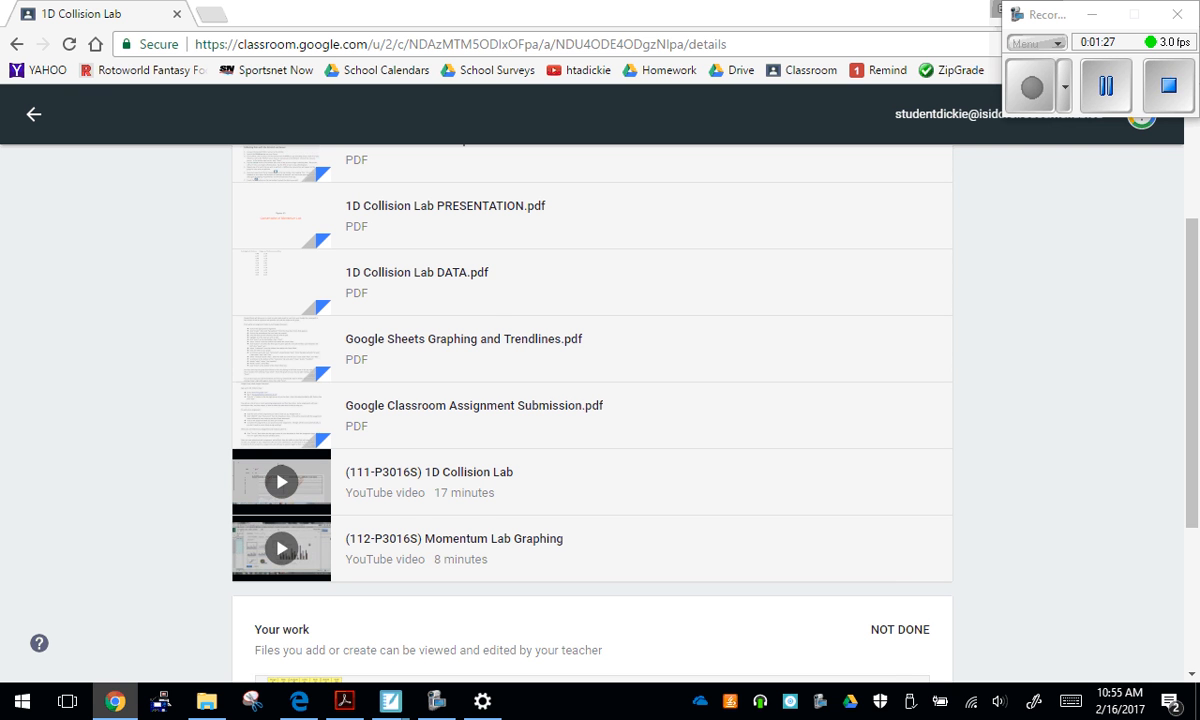
{"action": "scroll", "coordinate": [590, 400], "scroll_direction": "down", "scroll_amount": 2}
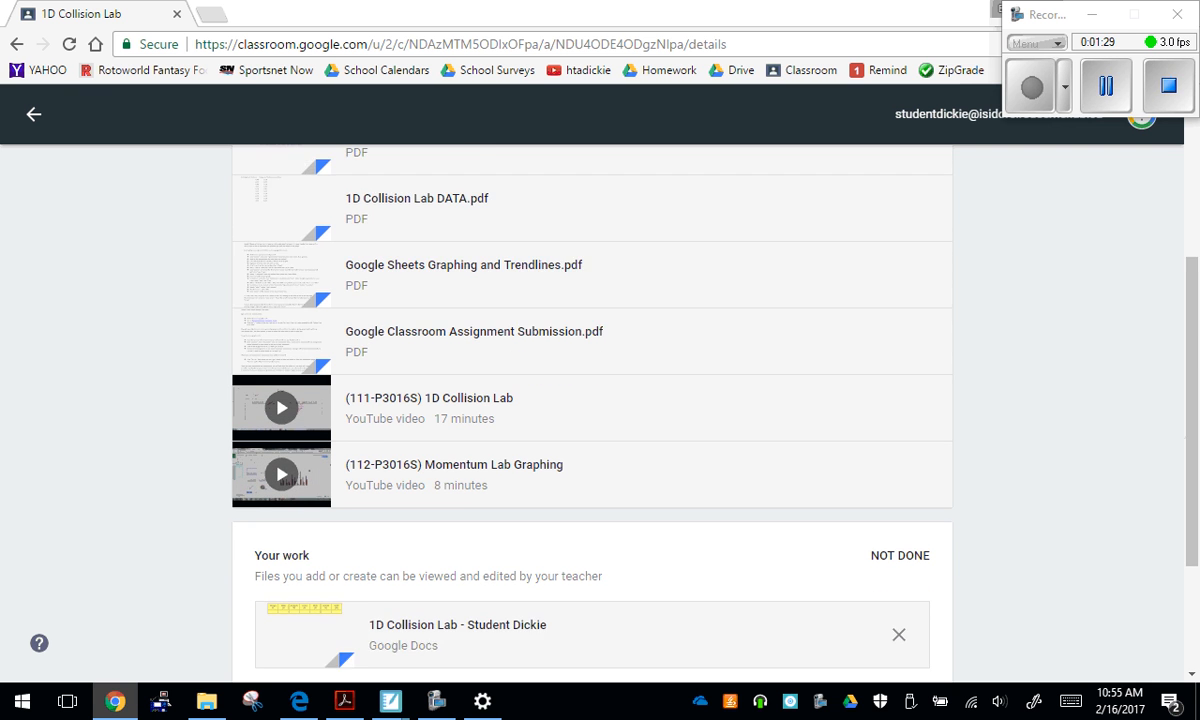
{"action": "scroll", "coordinate": [590, 400], "scroll_direction": "down", "scroll_amount": 1}
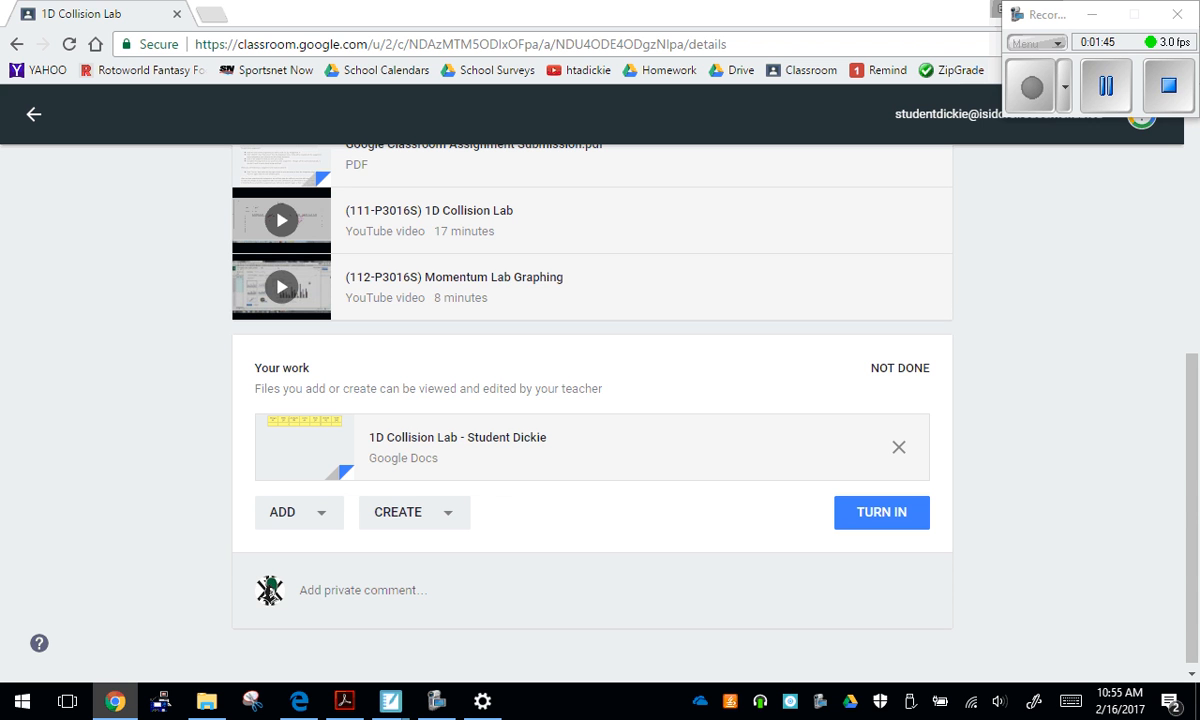
{"action": "left_click", "coordinate": [405, 440]}
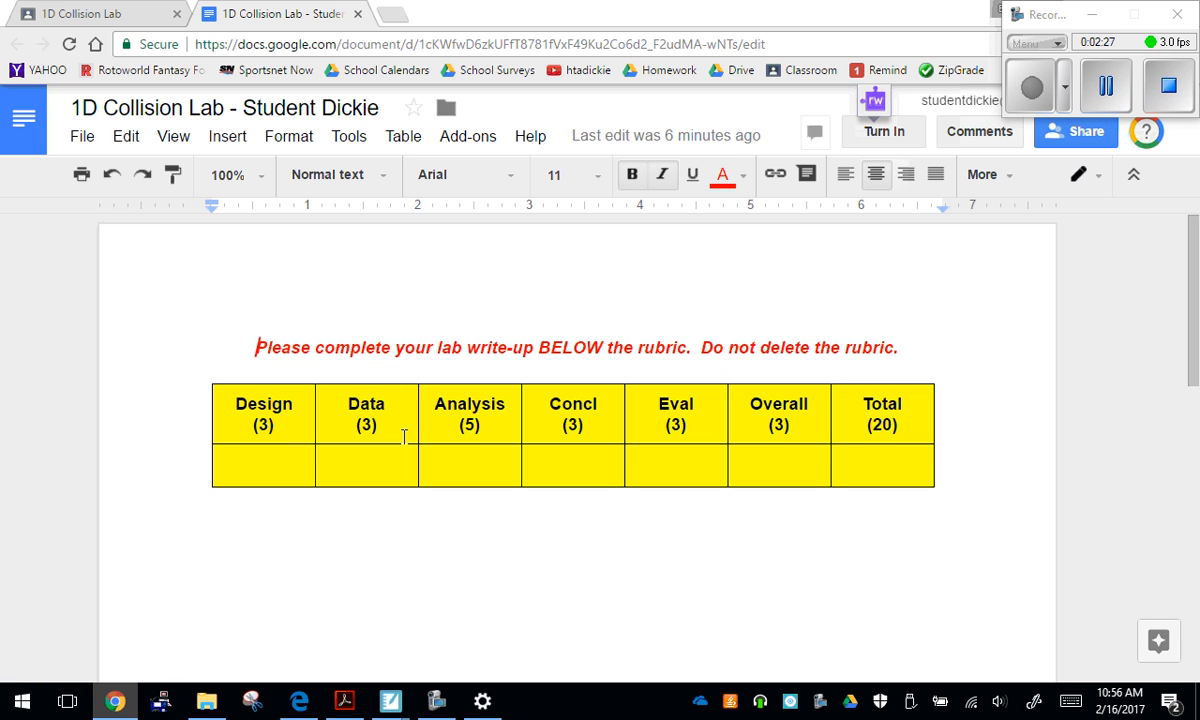
Return to the assignment, create a Google Sheets file for it under Your work, and open that spreadsheet
{"action": "left_click", "coordinate": [88, 16]}
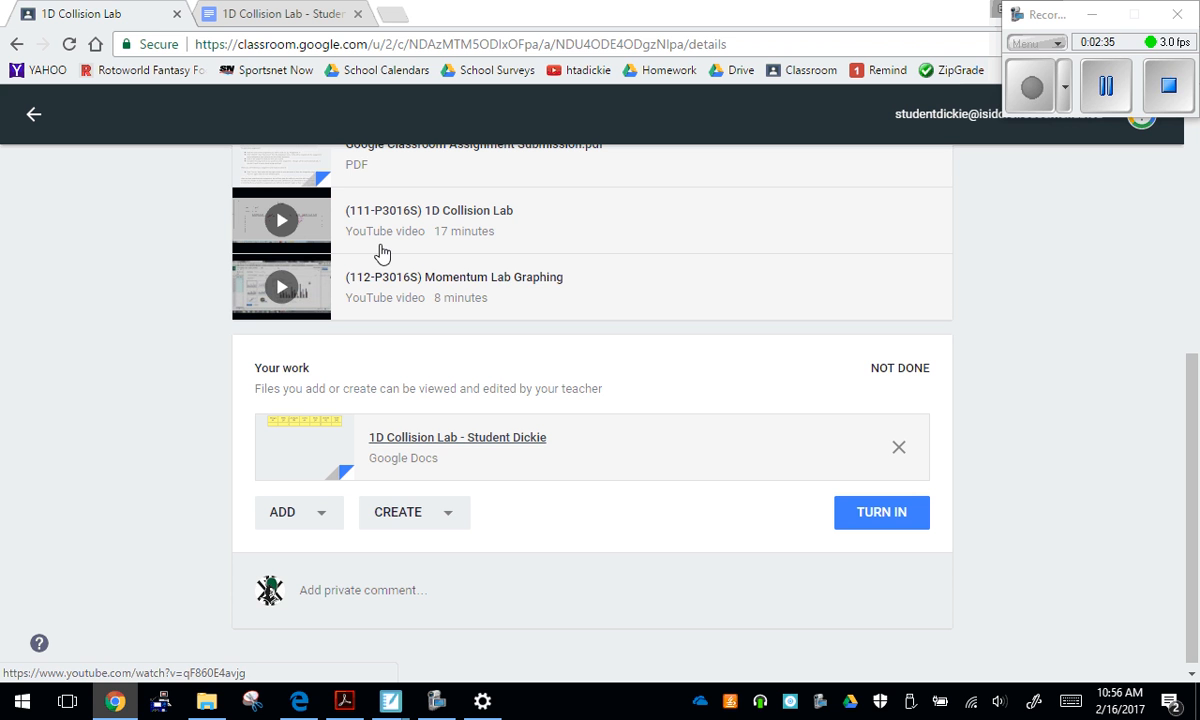
{"action": "left_click", "coordinate": [462, 512]}
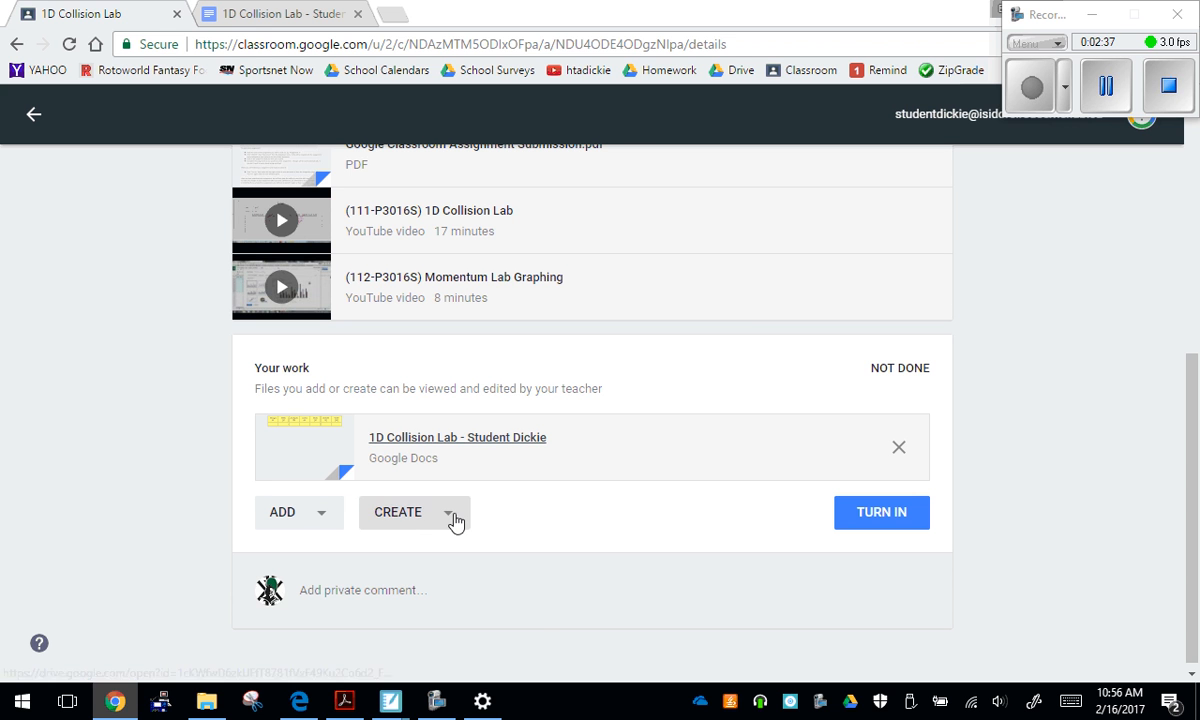
{"action": "left_click", "coordinate": [437, 598]}
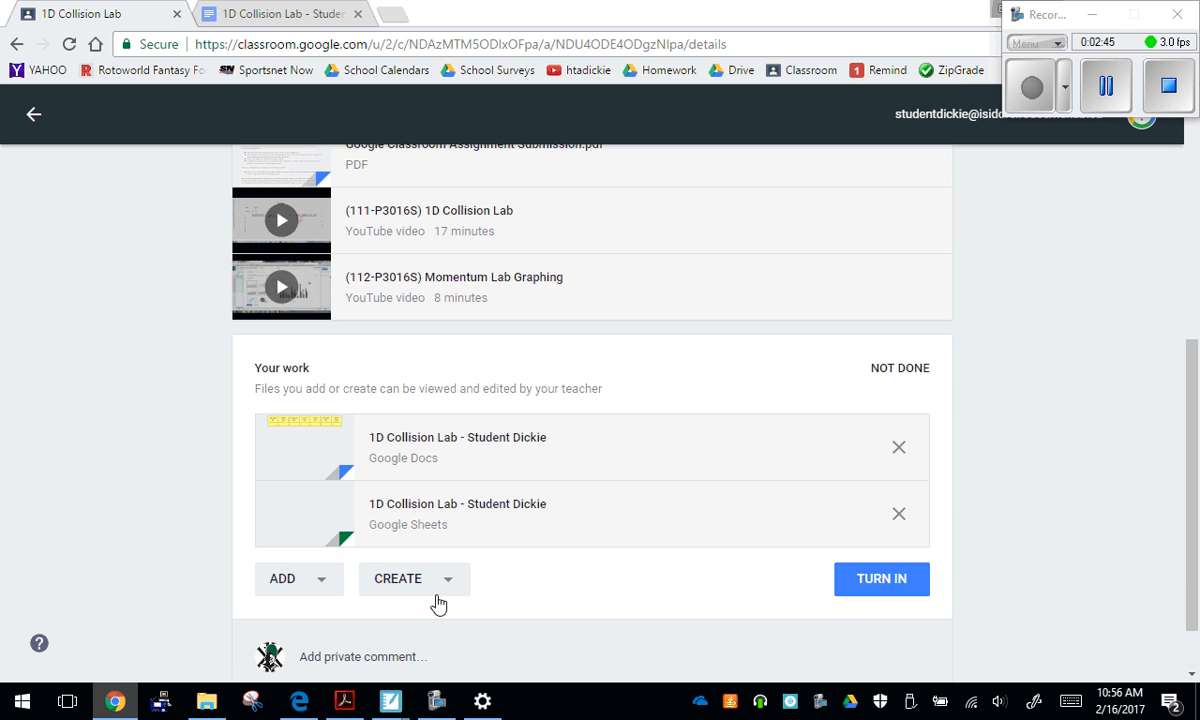
{"action": "left_click", "coordinate": [396, 503]}
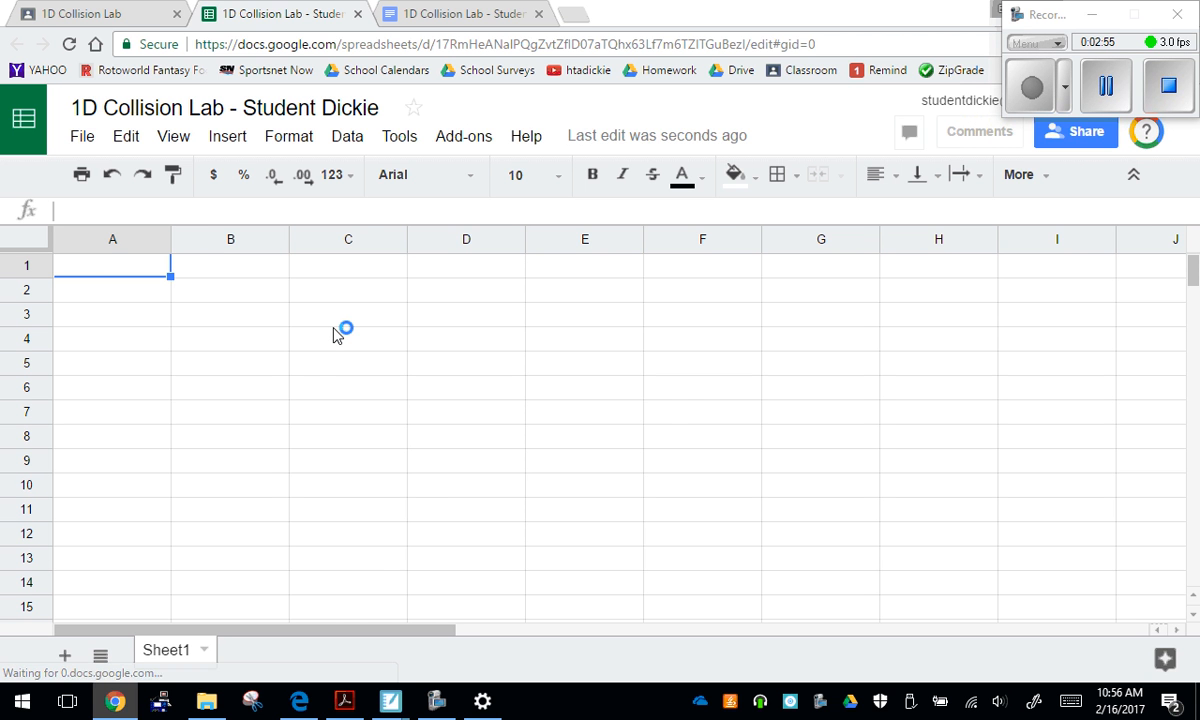
Enter the header "iniitial velocity of car 1 (m/s)" in cell A1
{"action": "type", "text": "ini"}
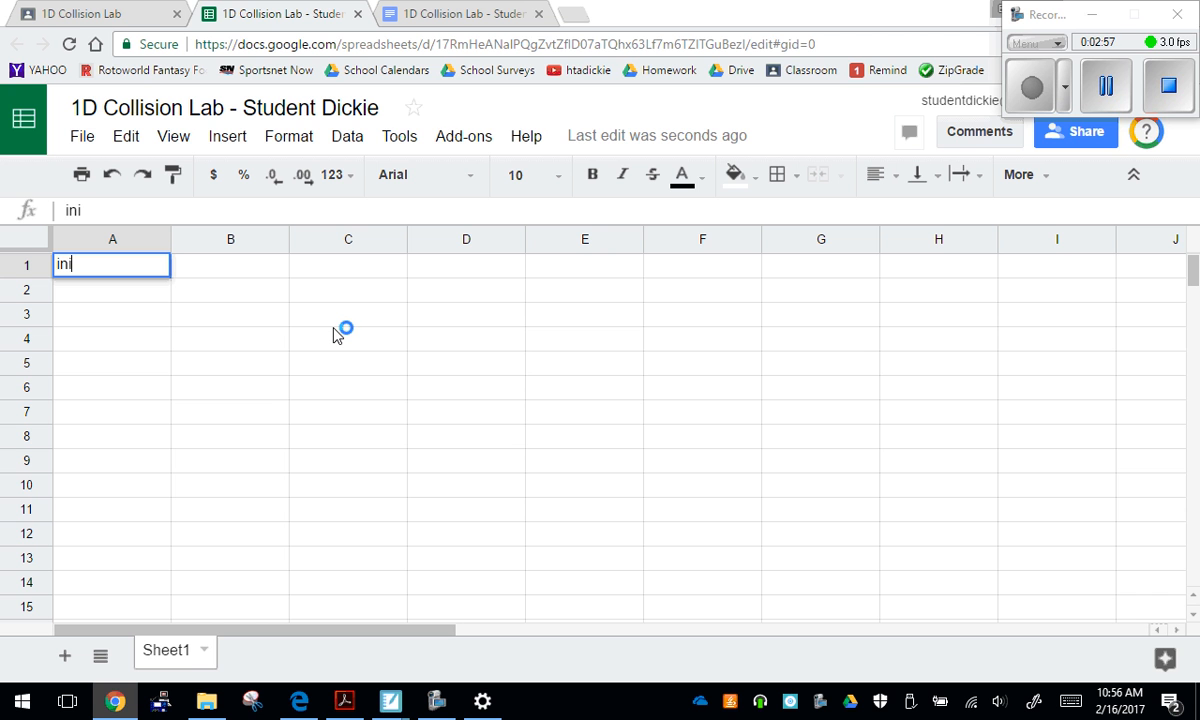
{"action": "type", "text": "itial vel"}
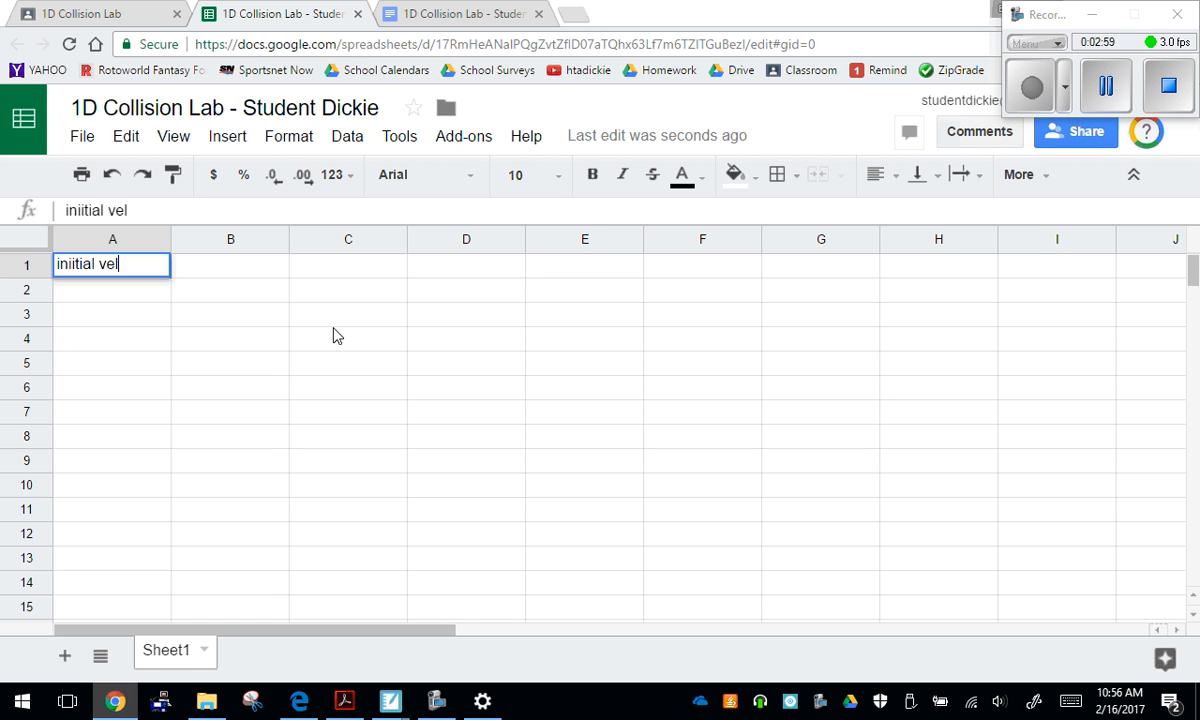
{"action": "type", "text": "ocity of car "}
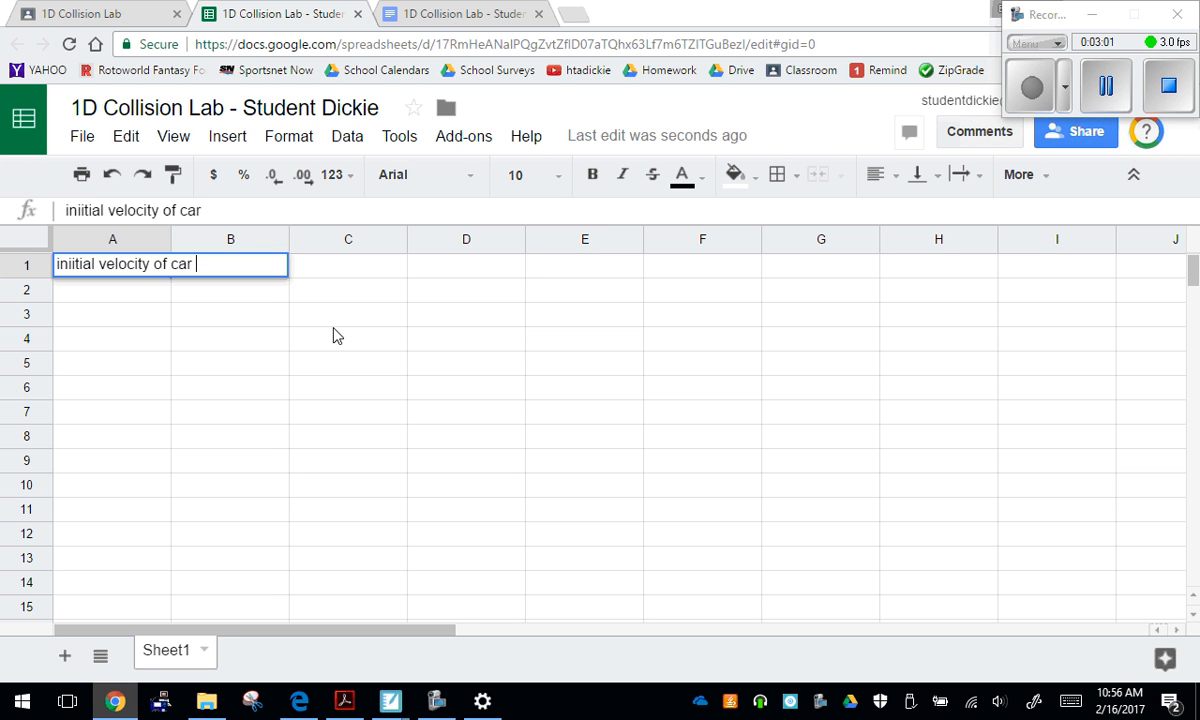
{"action": "type", "text": "1 (m/s)"}
{"action": "key", "text": "Tab"}
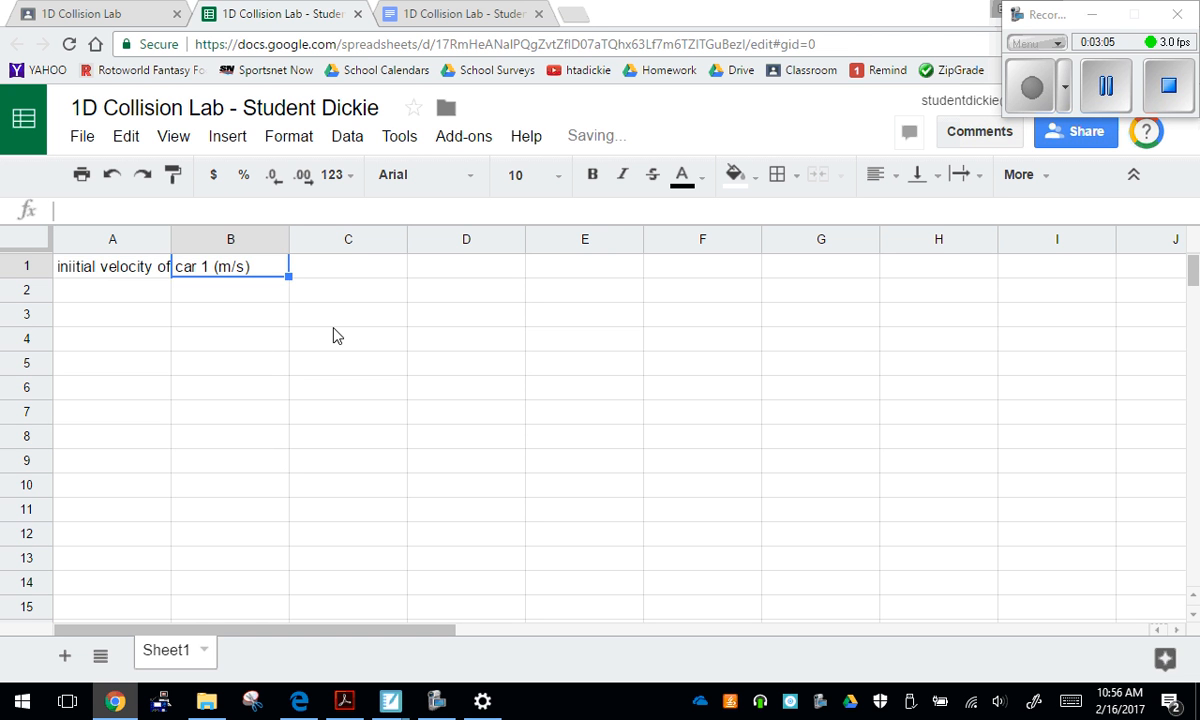
Enter the header "final velocity of both cars (m/s)" in cell B1
{"action": "type", "text": "finla"}
{"action": "key", "text": "BackSpace"}
{"action": "key", "text": "BackSpace"}
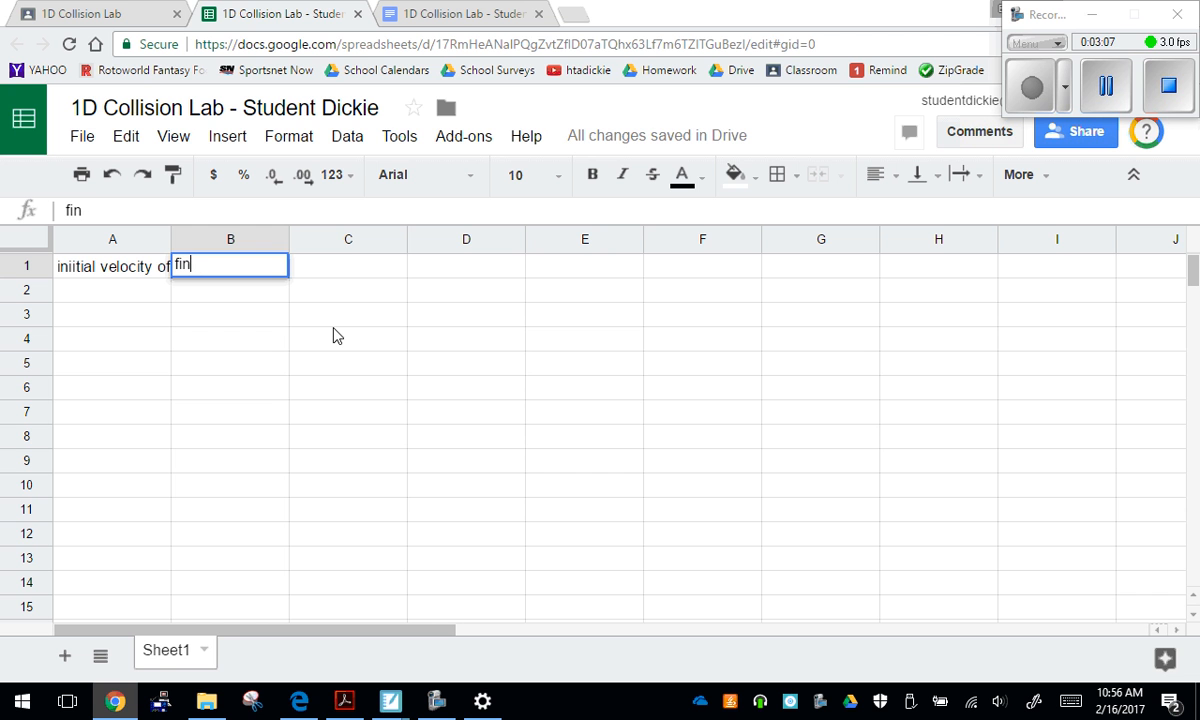
{"action": "type", "text": "al velocit"}
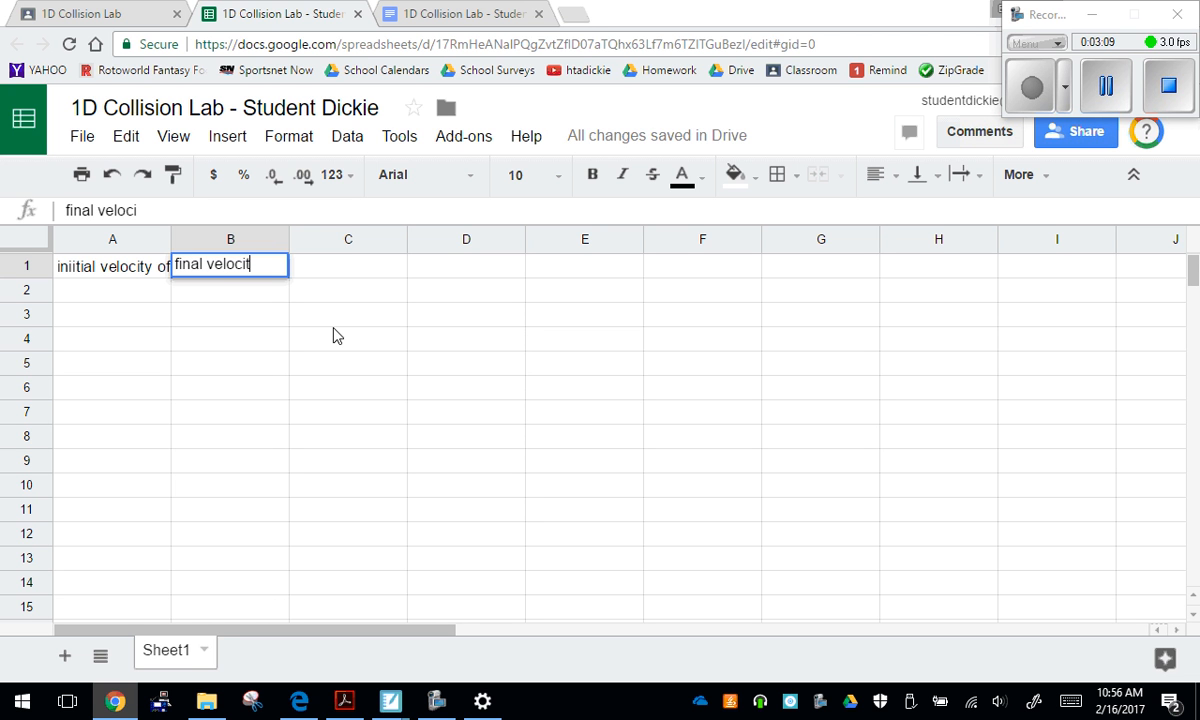
{"action": "type", "text": "y of both ca"}
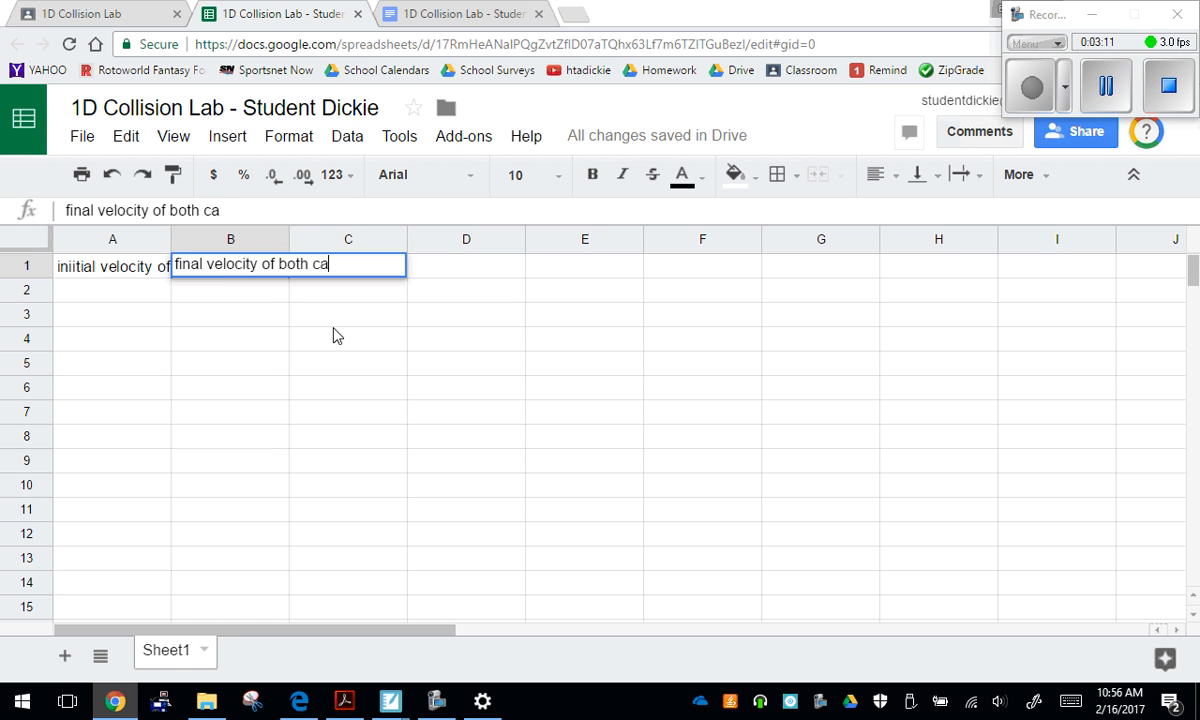
{"action": "type", "text": "rs (m/s)"}
{"action": "key", "text": "Return"}
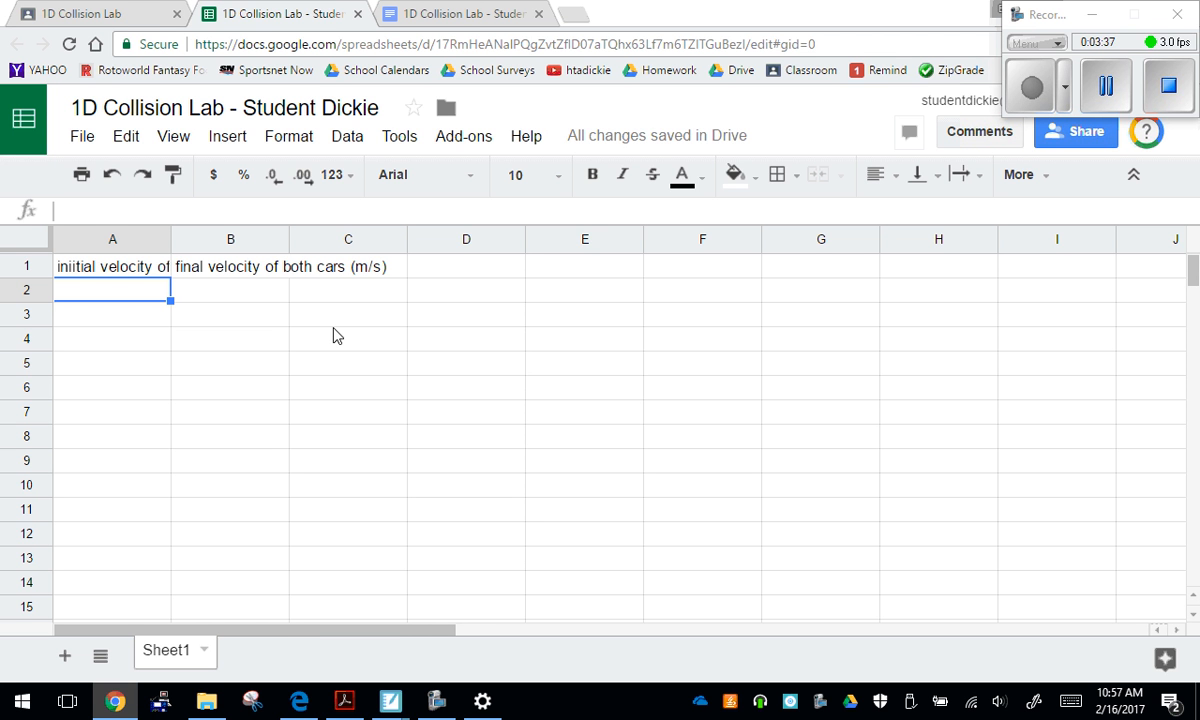
Fill cells A2 to A11 with the series 1 to 10, starting from 1 and 2
{"action": "type", "text": "1"}
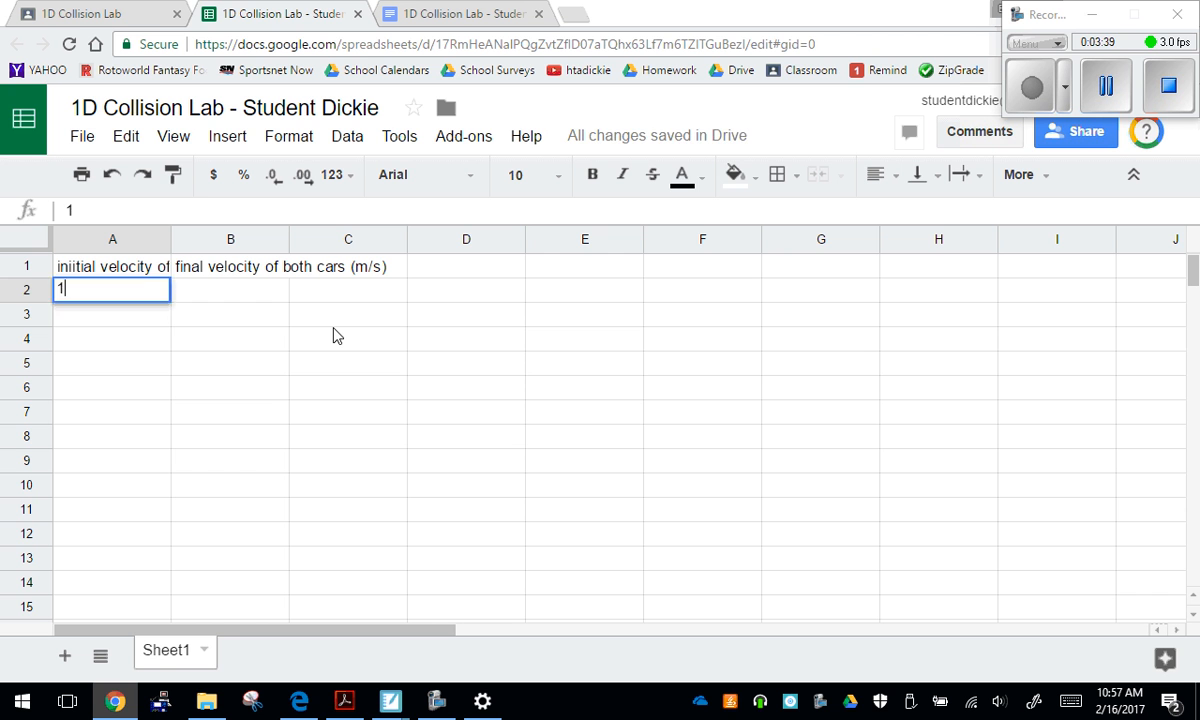
{"action": "key", "text": "Return"}
{"action": "type", "text": "2"}
{"action": "key", "text": "Return"}
{"action": "left_click_drag", "start_coordinate": [155, 296], "coordinate": [171, 512]}
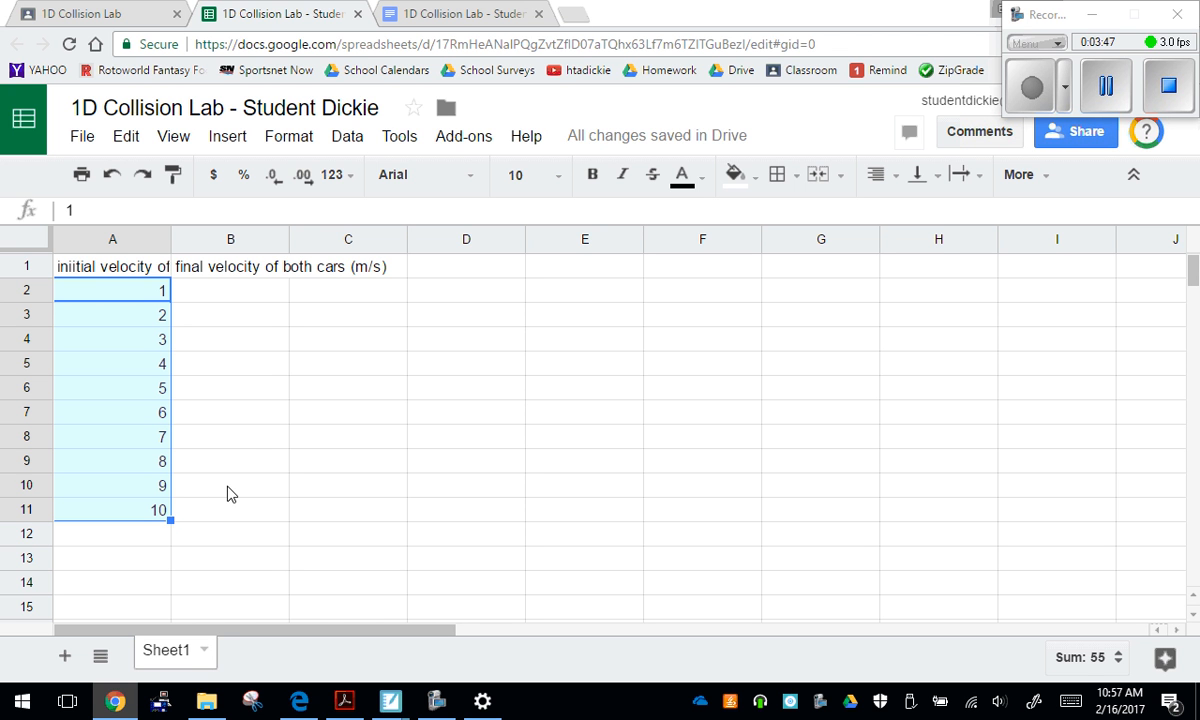
Fill cells B2 to B11 with multiples of 3 up to 30, starting from 3 and 6
{"action": "left_click", "coordinate": [231, 298]}
{"action": "type", "text": "3"}
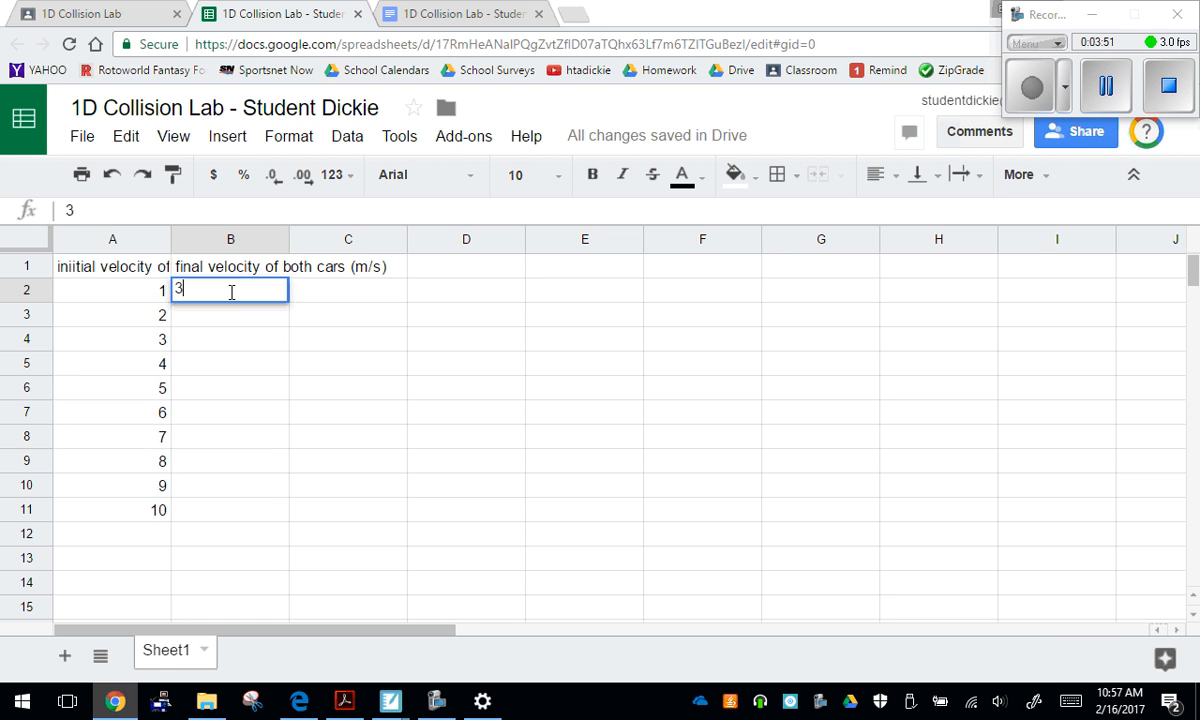
{"action": "key", "text": "Return"}
{"action": "type", "text": "6"}
{"action": "key", "text": "Return"}
{"action": "left_click_drag", "start_coordinate": [262, 300], "coordinate": [288, 513]}
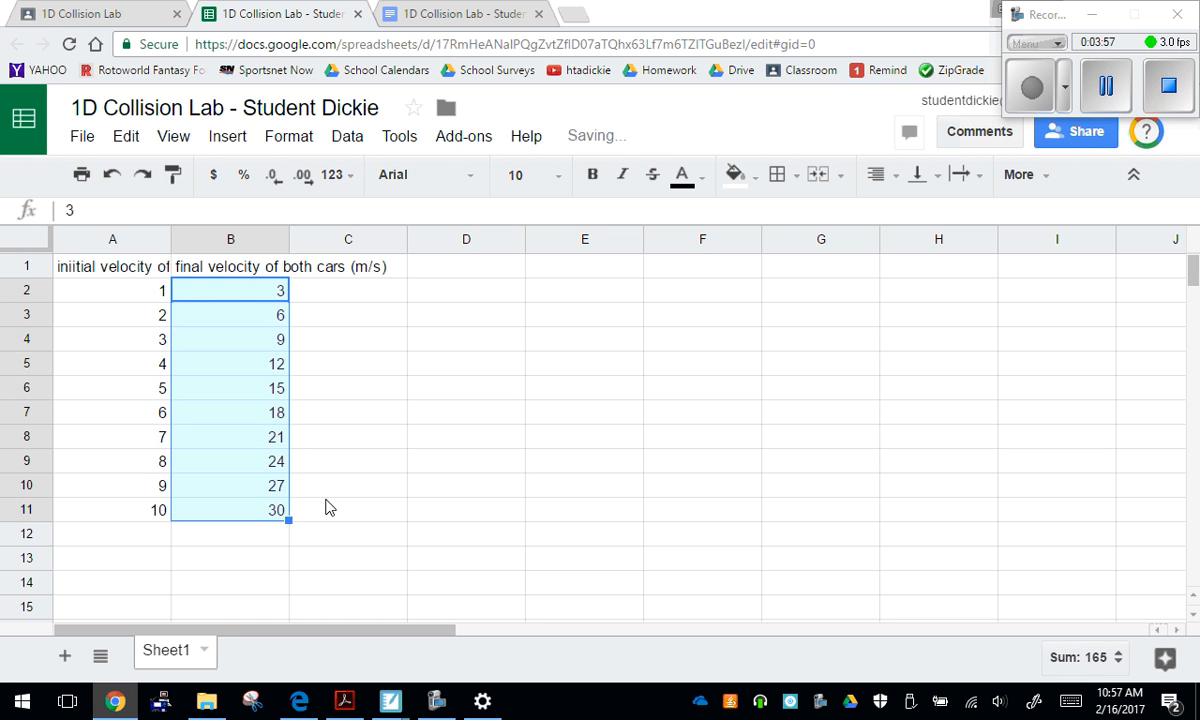
{"action": "left_click", "coordinate": [376, 490]}
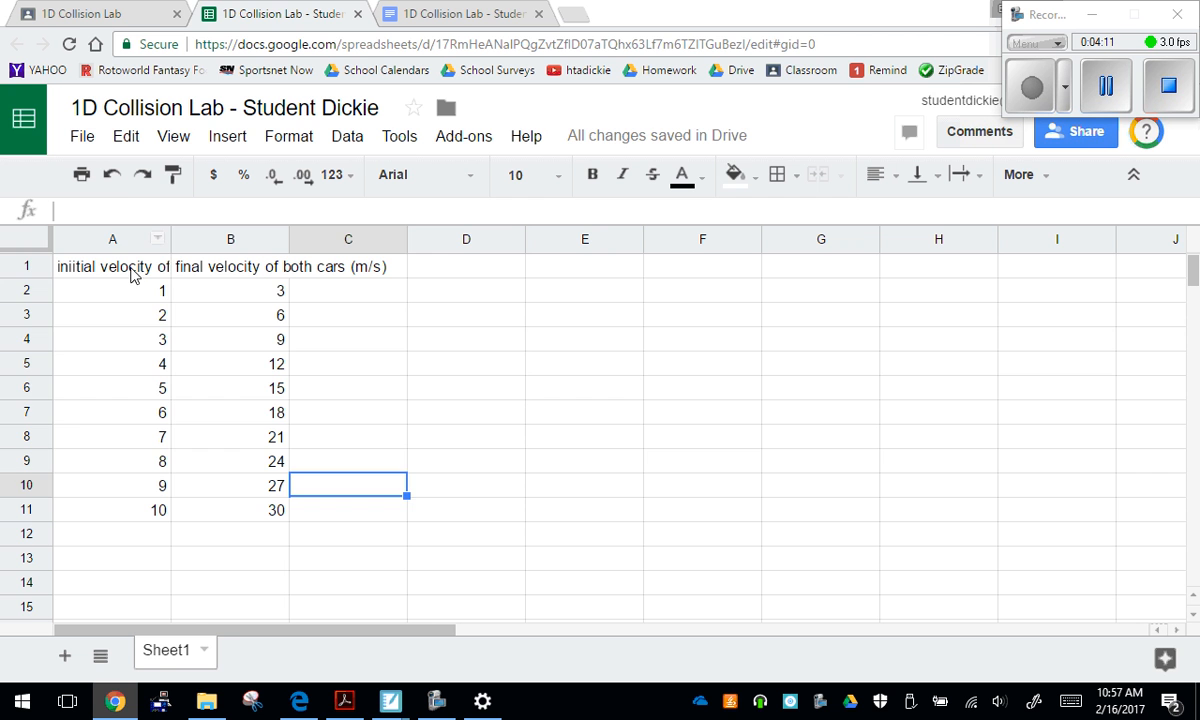
Insert a chart from the numeric data in A2:B11, without the headers, and set its type to scatter
{"action": "left_click_drag", "start_coordinate": [131, 271], "coordinate": [268, 526]}
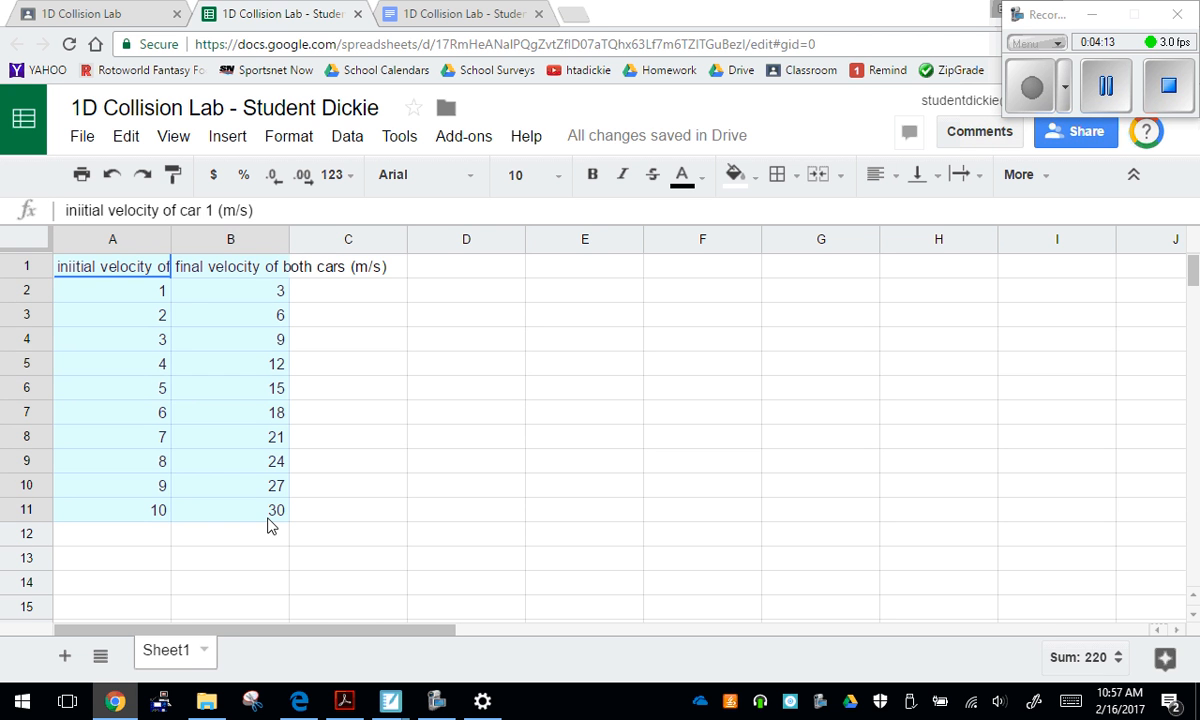
{"action": "left_click", "coordinate": [394, 437]}
{"action": "left_click_drag", "start_coordinate": [140, 293], "coordinate": [276, 518]}
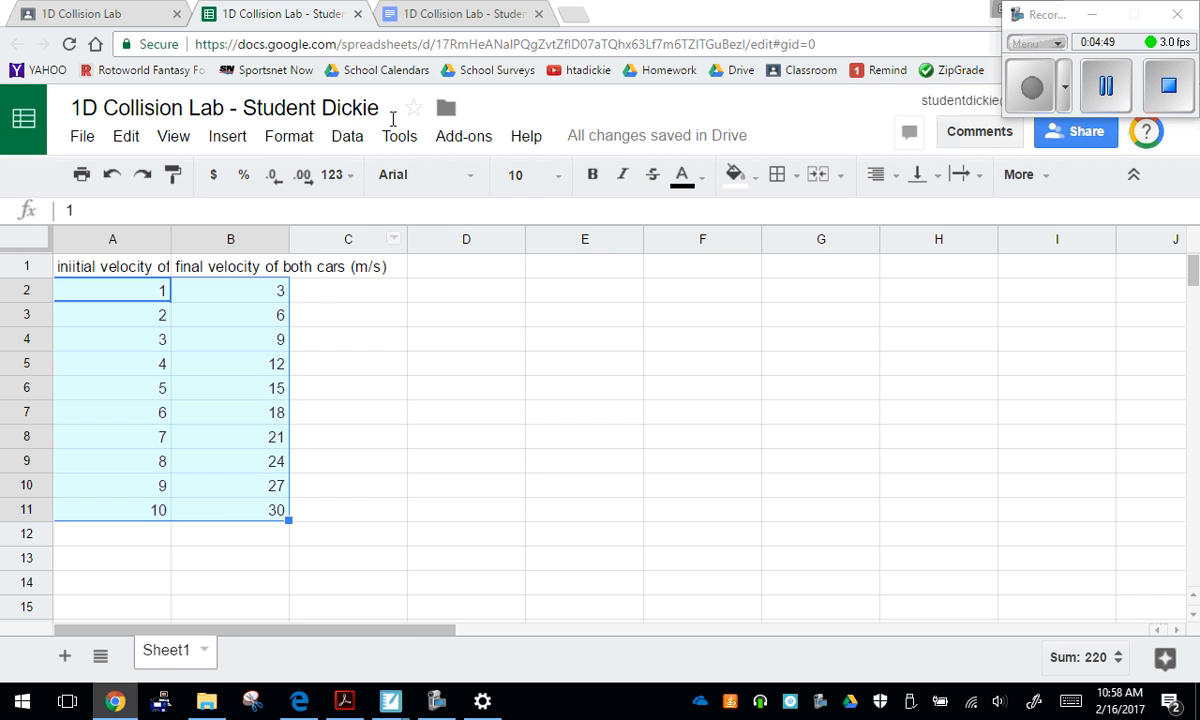
{"action": "left_click", "coordinate": [238, 138]}
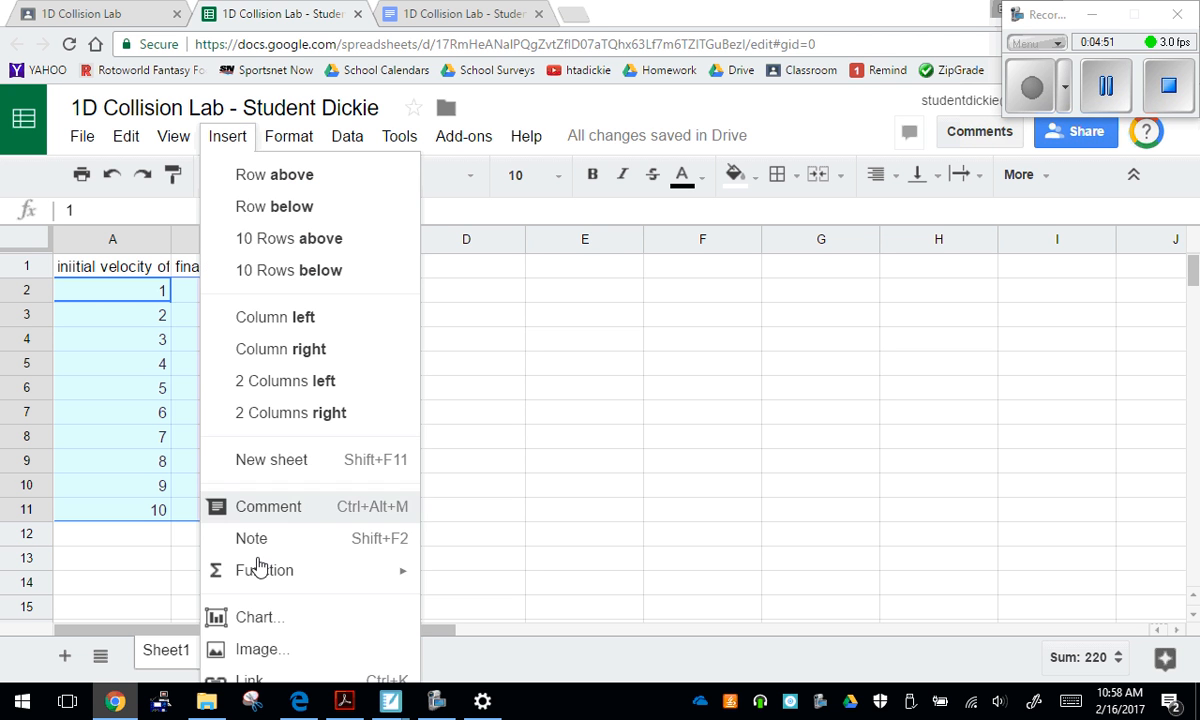
{"action": "left_click", "coordinate": [258, 618]}
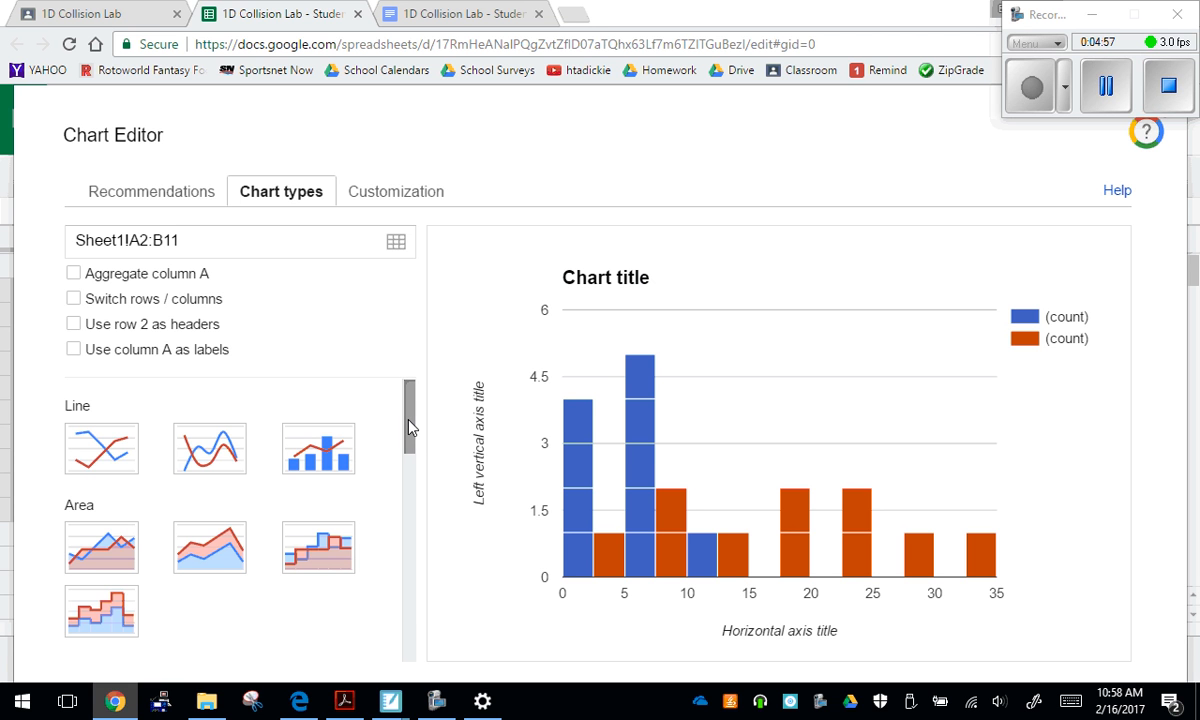
{"action": "left_click_drag", "start_coordinate": [409, 427], "coordinate": [407, 557]}
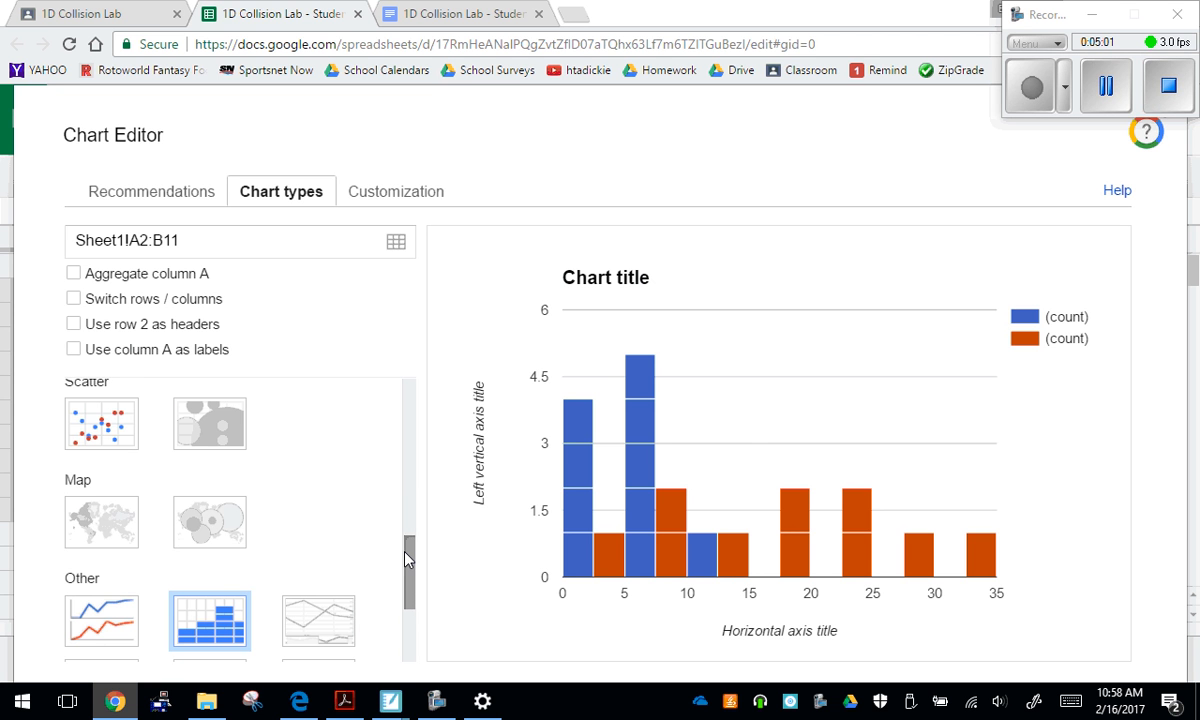
{"action": "scroll", "coordinate": [409, 535], "scroll_direction": "up", "scroll_amount": 1}
{"action": "left_click", "coordinate": [98, 515]}
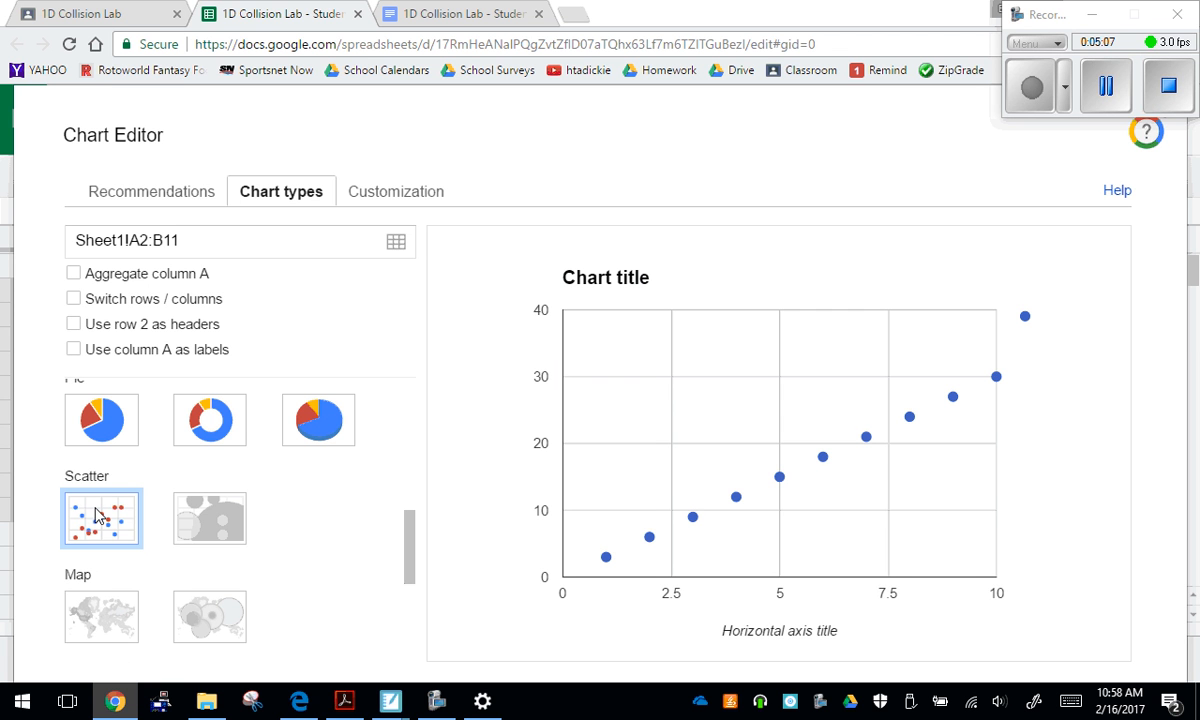
Set the chart title to "Final Velocity of Both Cars vs. Initial Velocity of Car 1"
{"action": "left_click", "coordinate": [394, 191]}
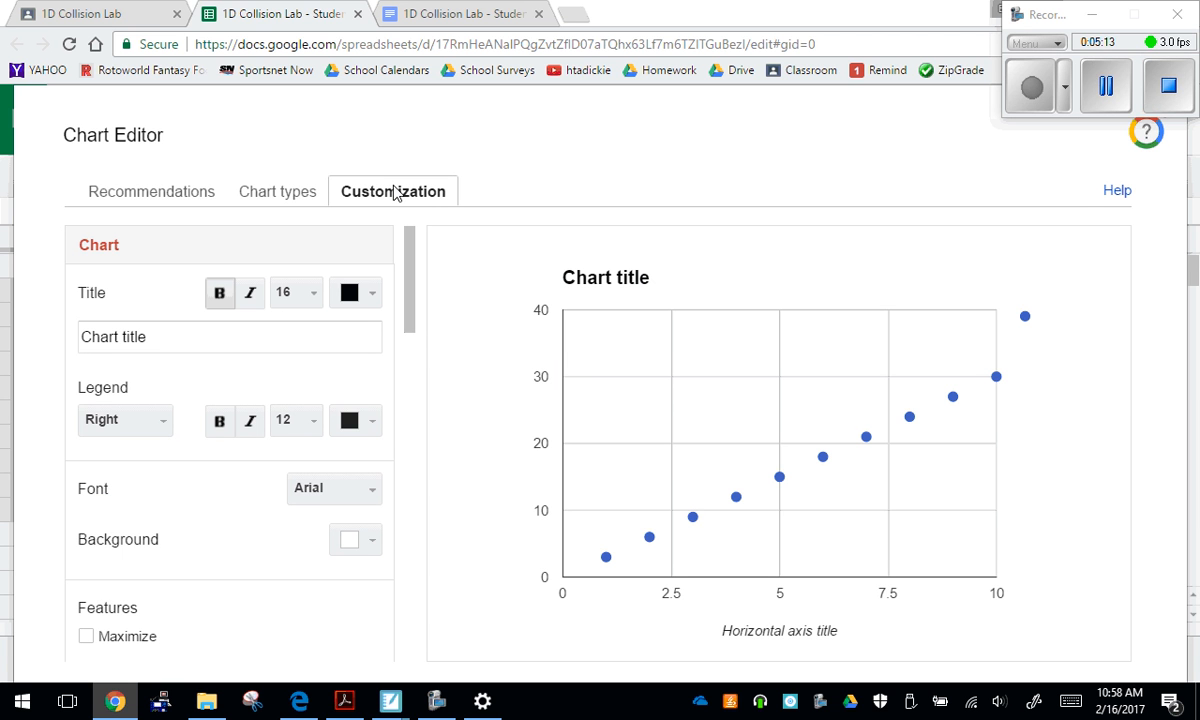
{"action": "left_click", "coordinate": [148, 336]}
{"action": "left_click_drag", "start_coordinate": [148, 336], "coordinate": [2, 322]}
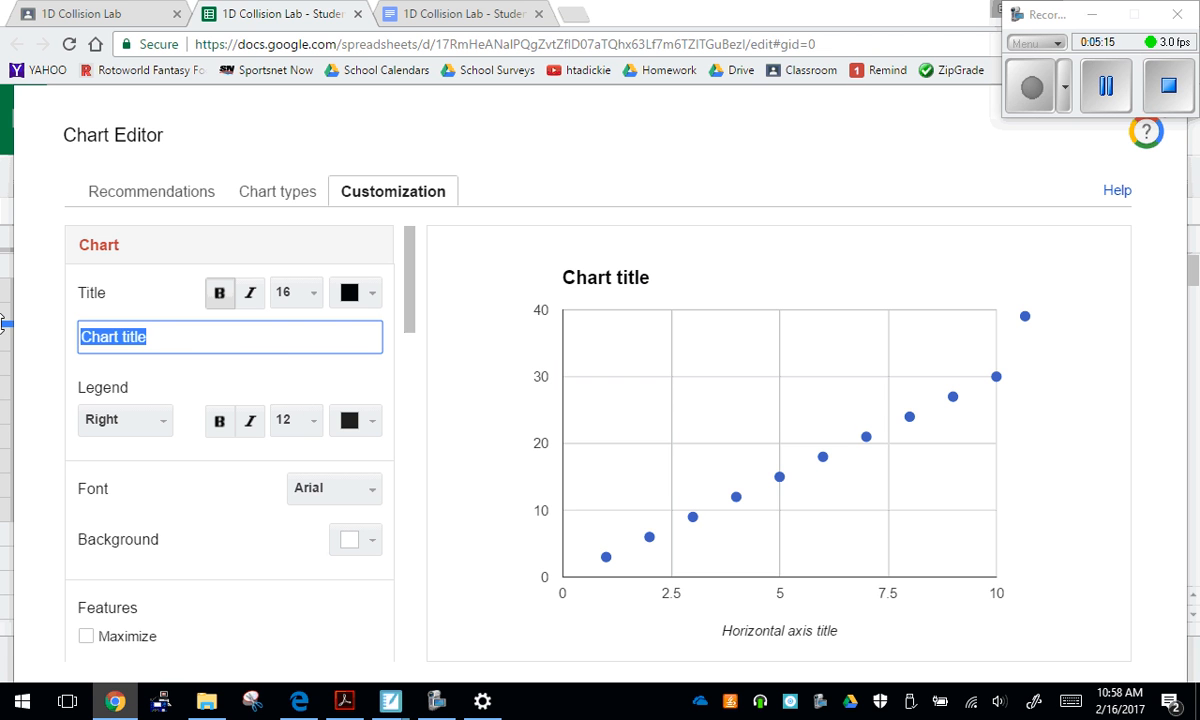
{"action": "type", "text": "Fin"}
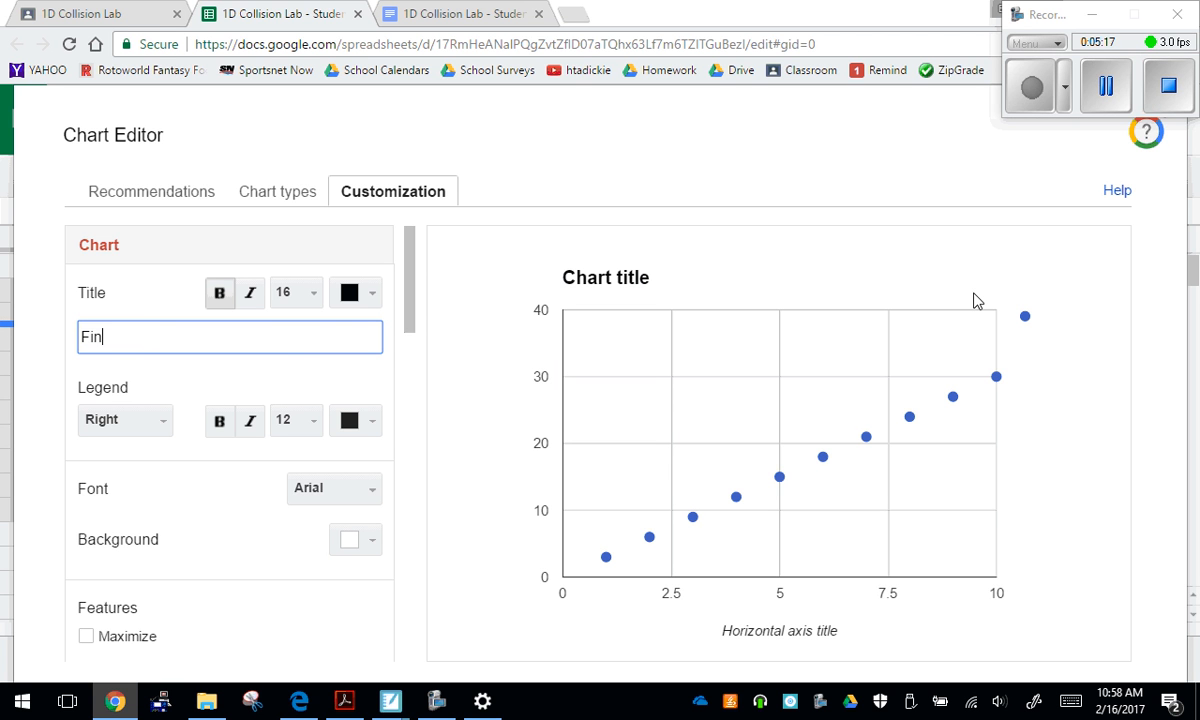
{"action": "type", "text": "al Velocity of Both ca"}
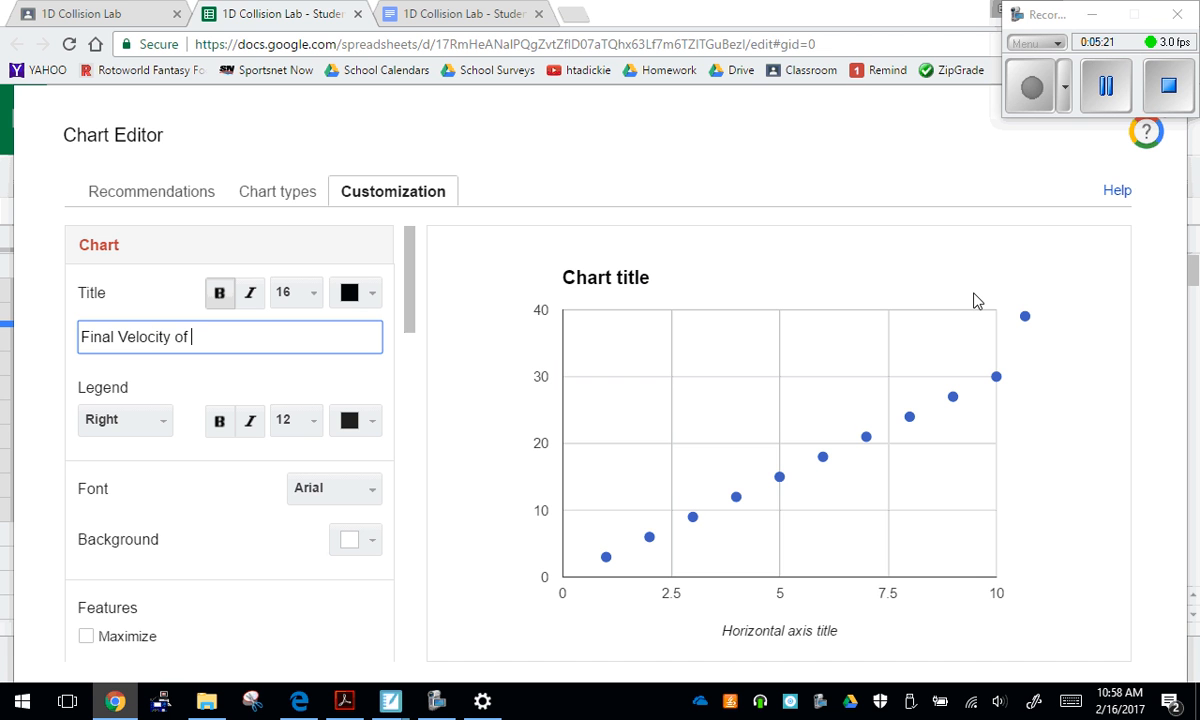
{"action": "key", "text": "BackSpace"}
{"action": "key", "text": "BackSpace"}
{"action": "type", "text": "Cars vs. Initial"}
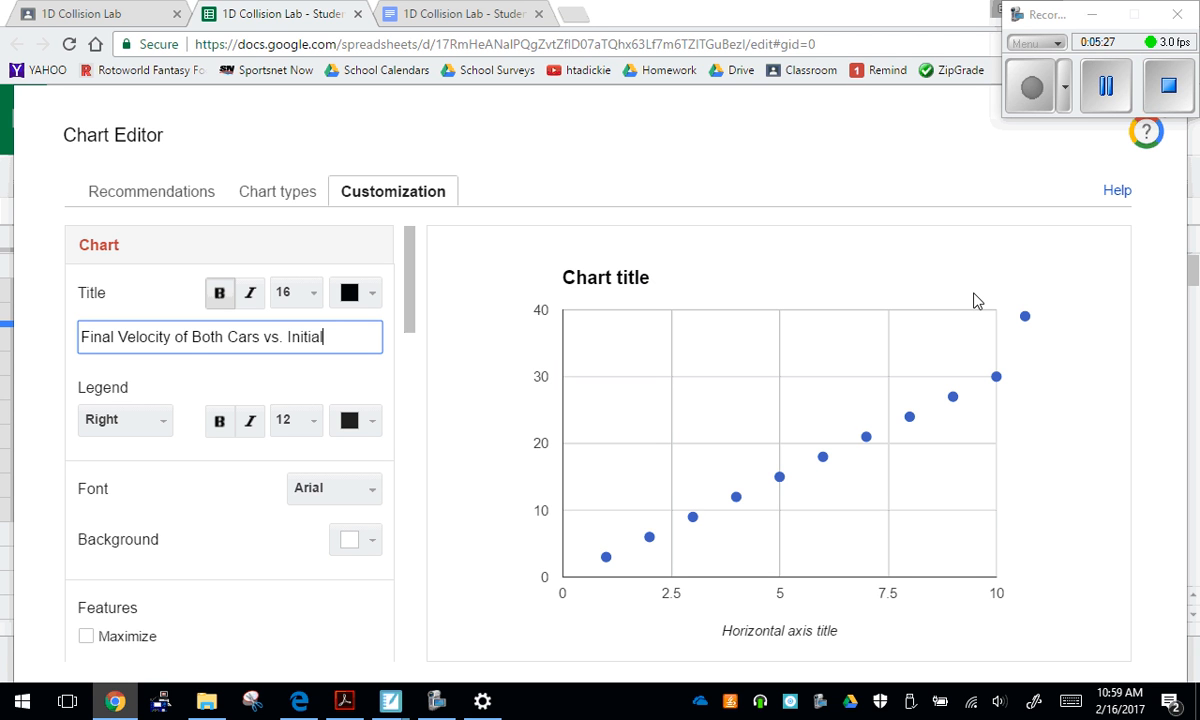
{"action": "type", "text": " Velocity of Car "}
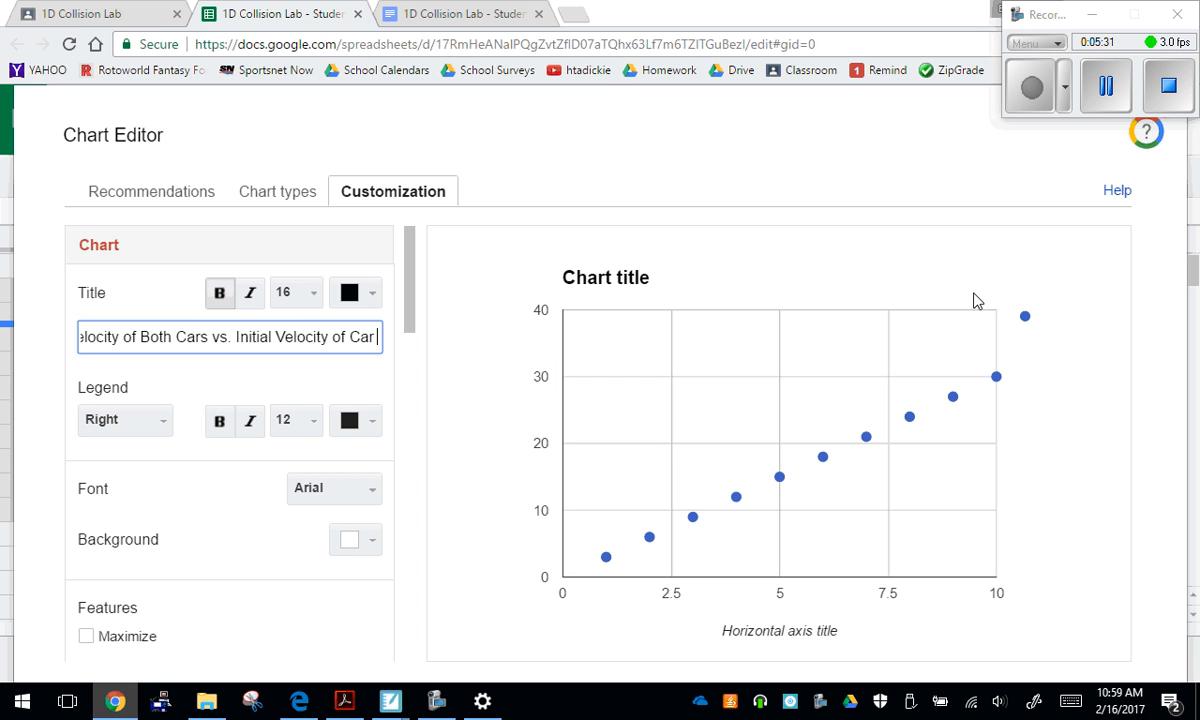
{"action": "type", "text": "1"}
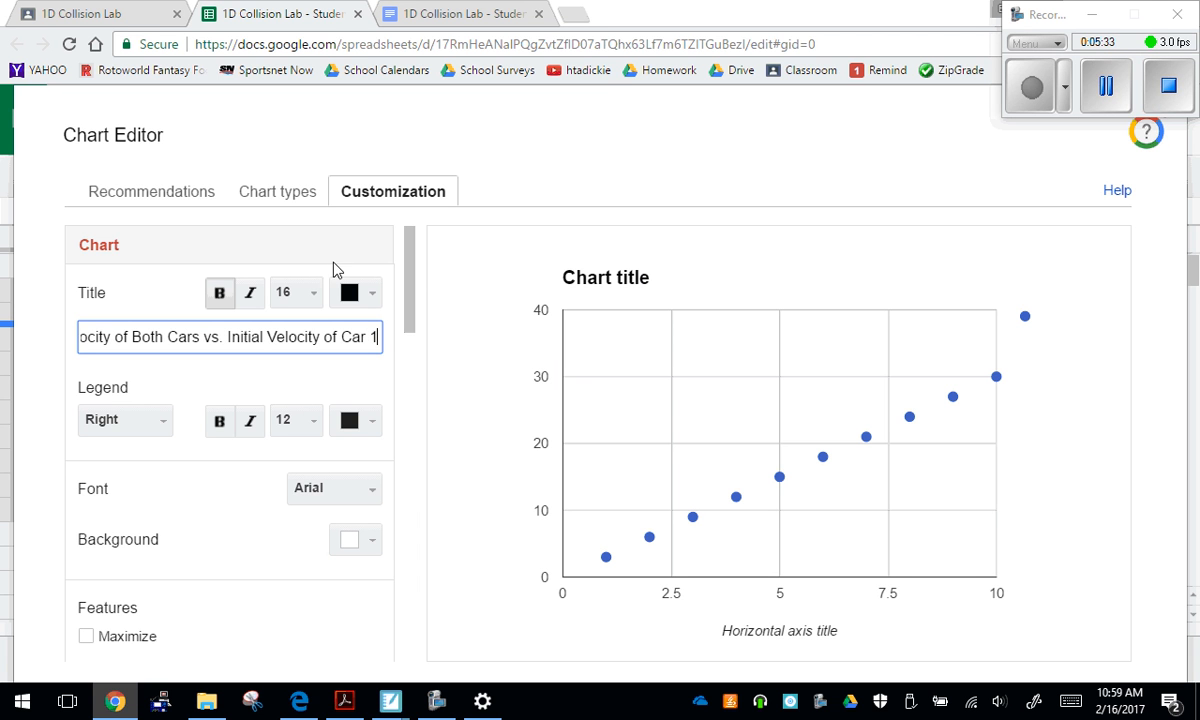
Set the horizontal axis title to "initial velocity of car 1 (m/s)"
{"action": "left_click", "coordinate": [410, 283]}
{"action": "left_click_drag", "start_coordinate": [410, 283], "coordinate": [432, 377]}
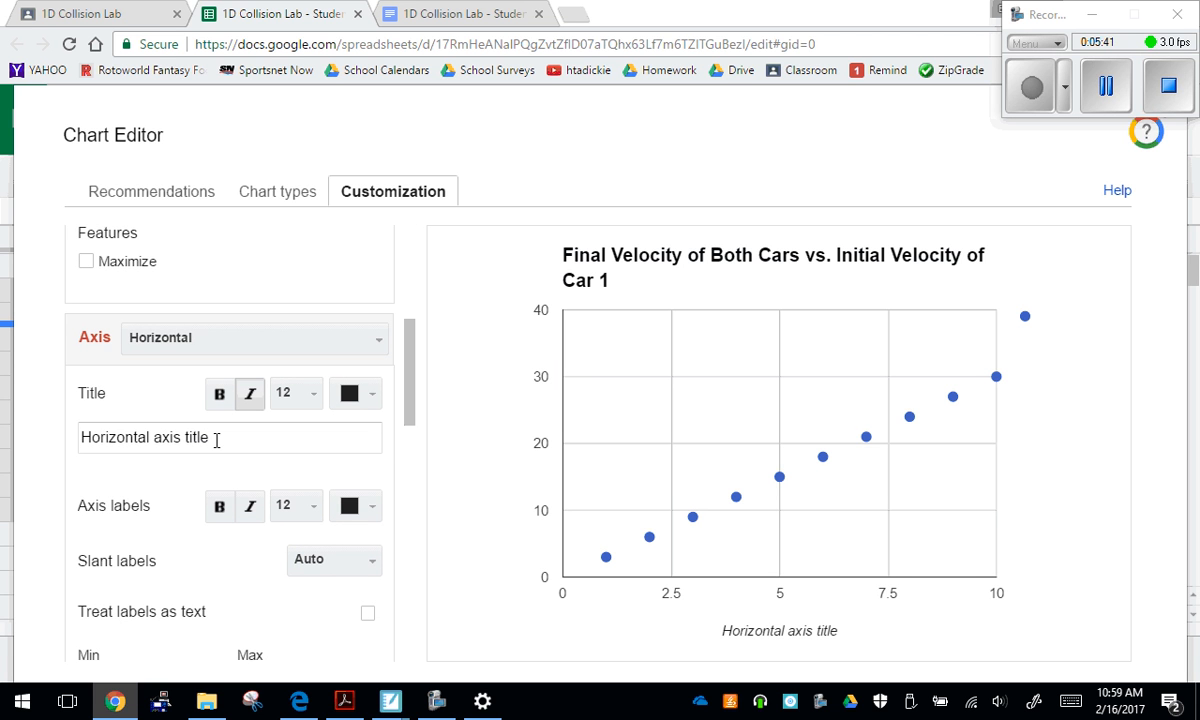
{"action": "left_click_drag", "start_coordinate": [212, 437], "coordinate": [17, 428]}
{"action": "type", "text": "in"}
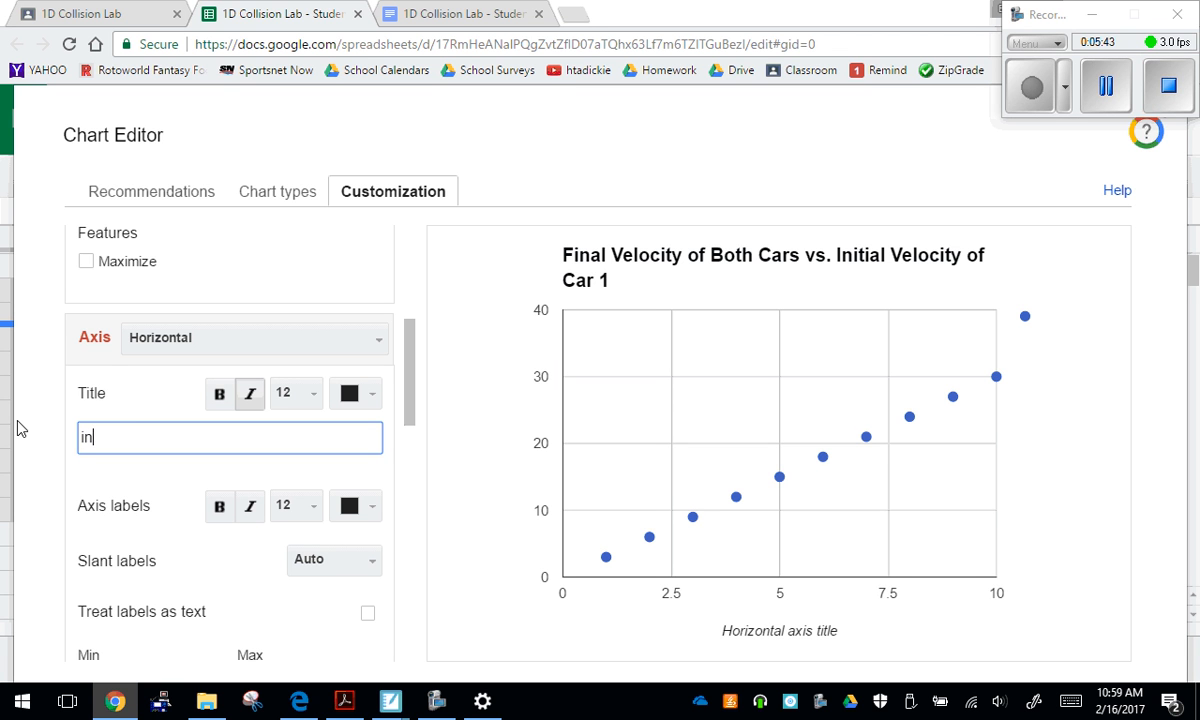
{"action": "type", "text": "itial velocity of car 1 (m"}
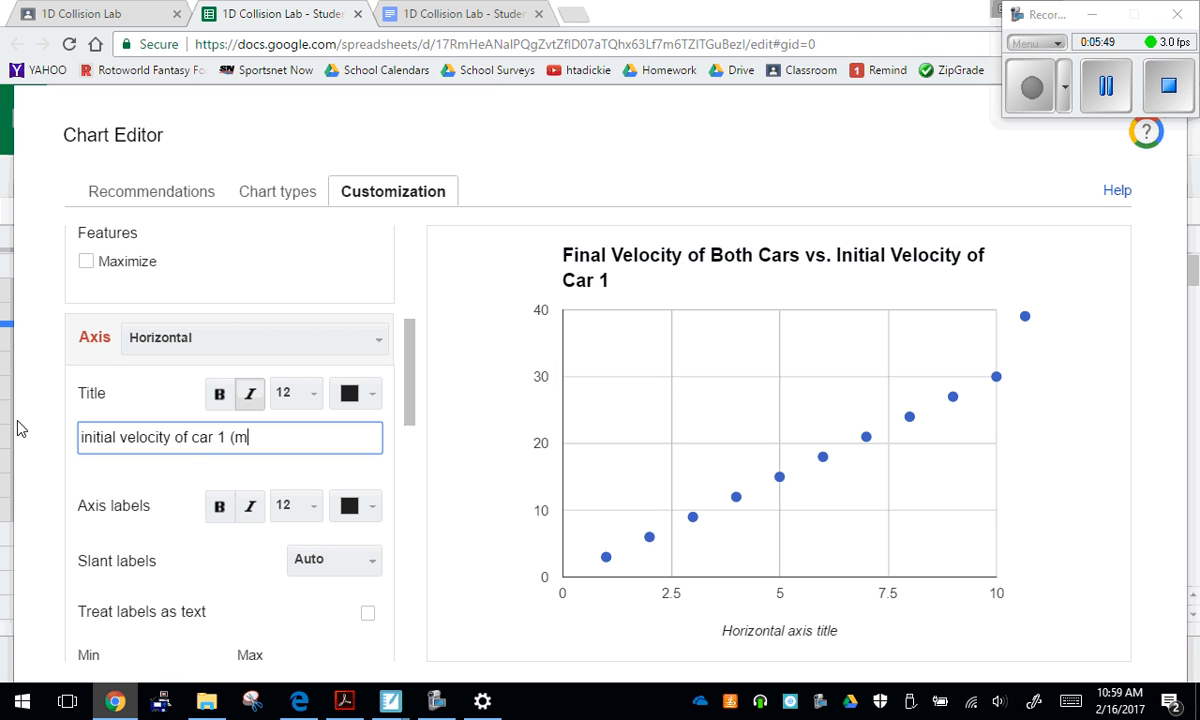
{"action": "type", "text": "/s)"}
Set the left vertical axis title to "final velocity of both cars (m/s)"
{"action": "left_click", "coordinate": [173, 342]}
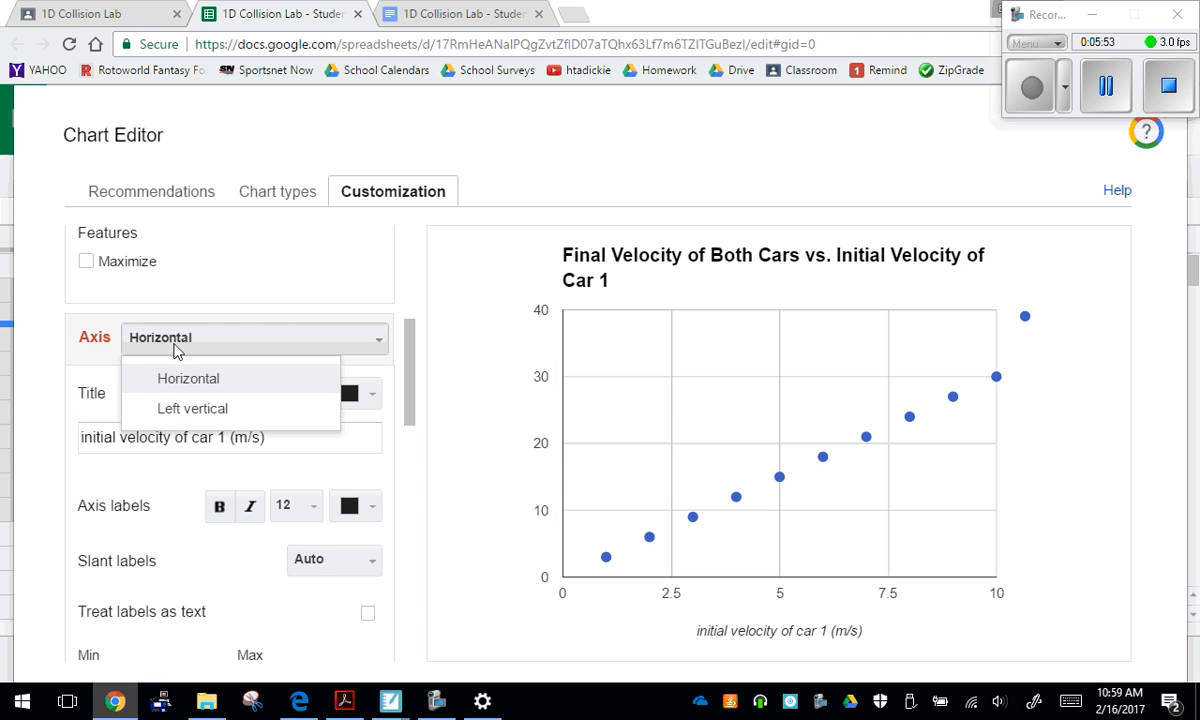
{"action": "left_click", "coordinate": [195, 408]}
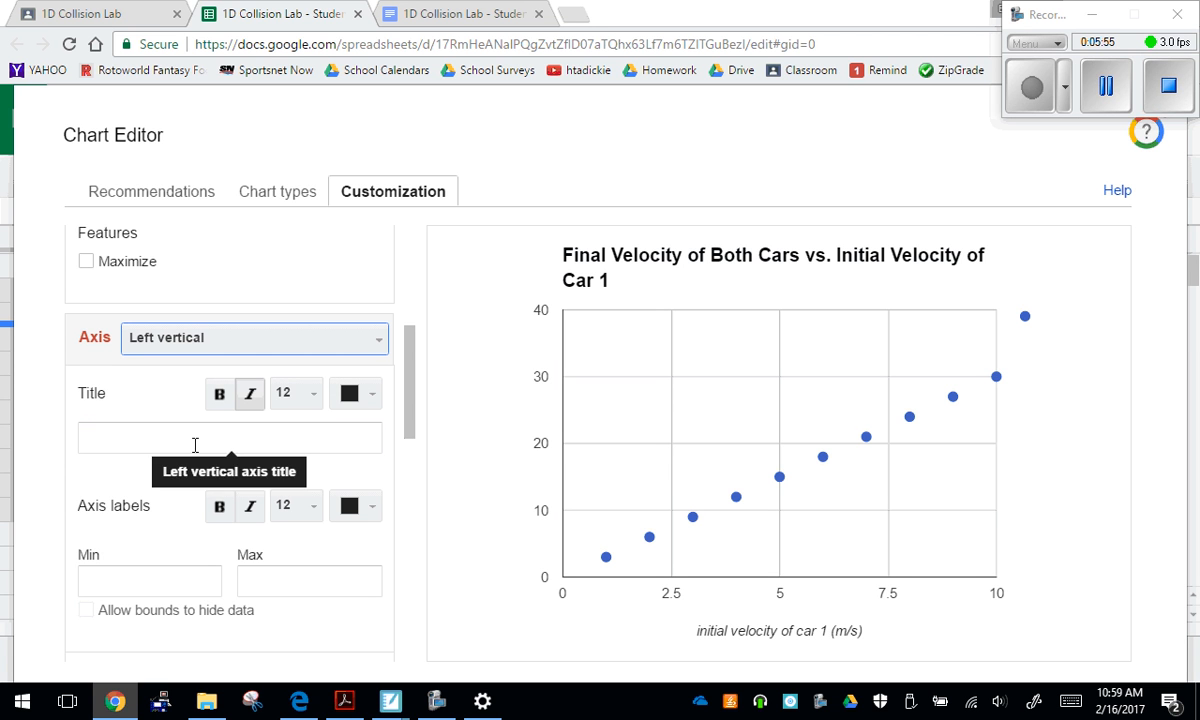
{"action": "left_click", "coordinate": [195, 444]}
{"action": "type", "text": "final ve"}
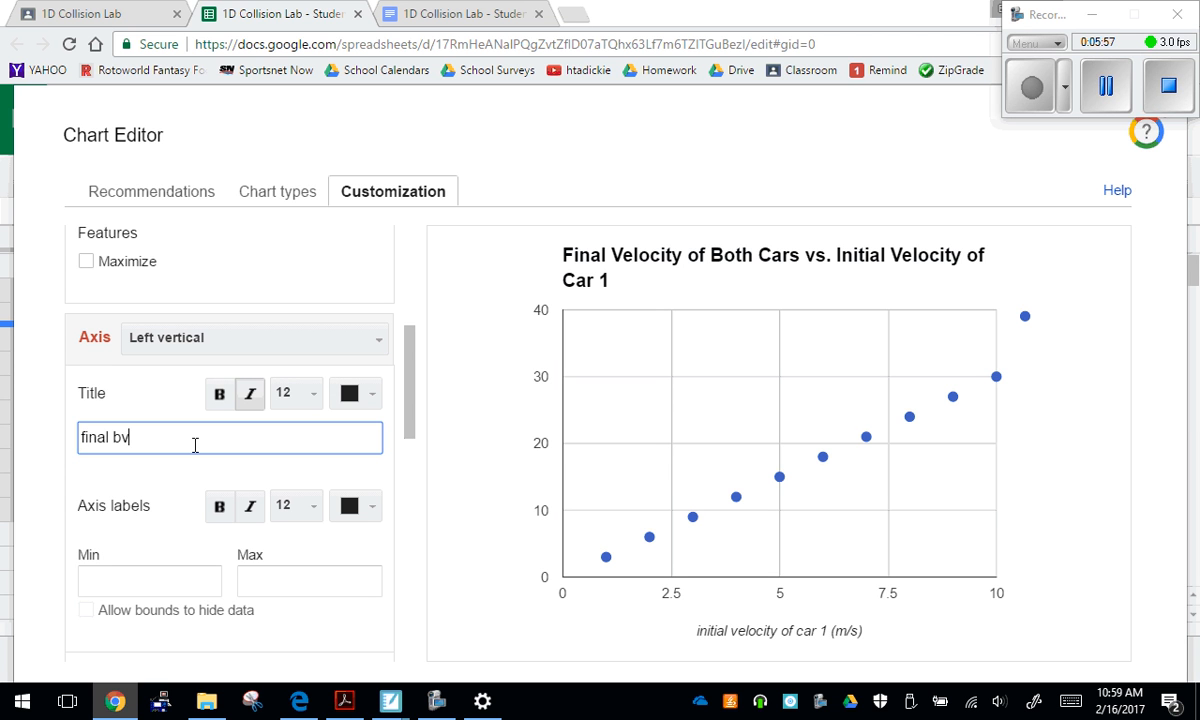
{"action": "key", "text": "BackSpace"}
{"action": "key", "text": "BackSpace"}
{"action": "key", "text": "BackSpace"}
{"action": "type", "text": "velocity of both car"}
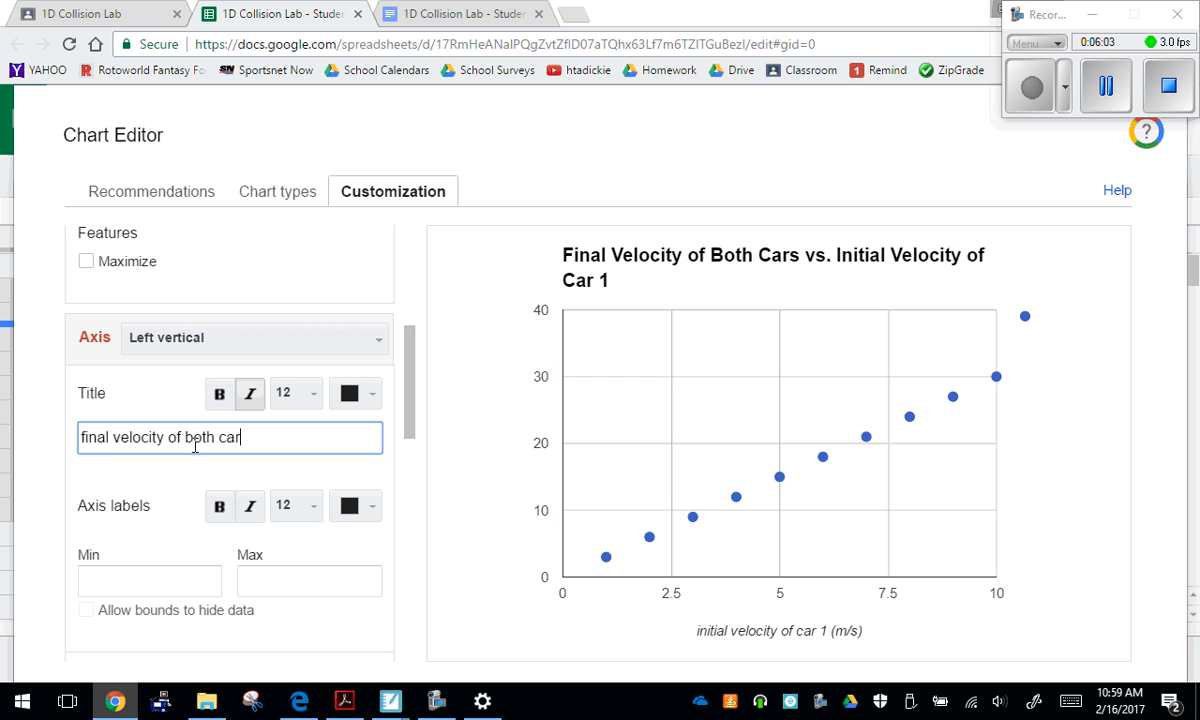
{"action": "type", "text": "s (m/s)"}
Add a linear trendline to the data series, labelled with its equation, and insert the chart into the sheet
{"action": "left_click", "coordinate": [407, 387]}
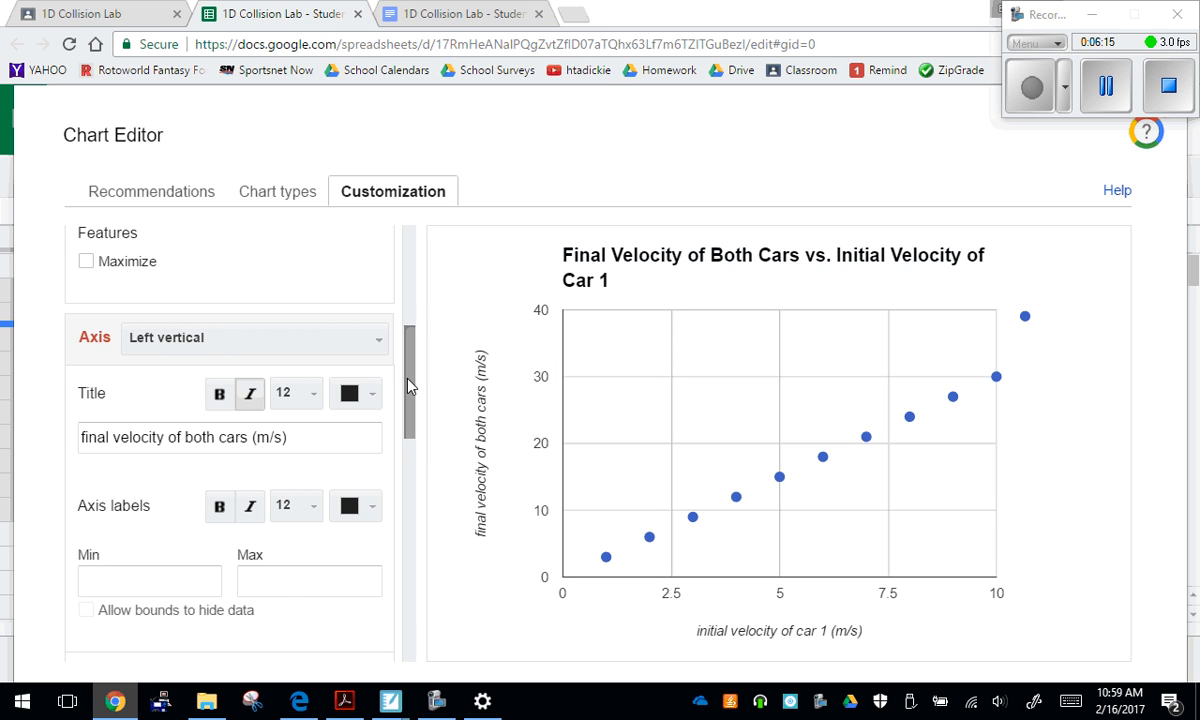
{"action": "left_click_drag", "start_coordinate": [408, 388], "coordinate": [418, 643]}
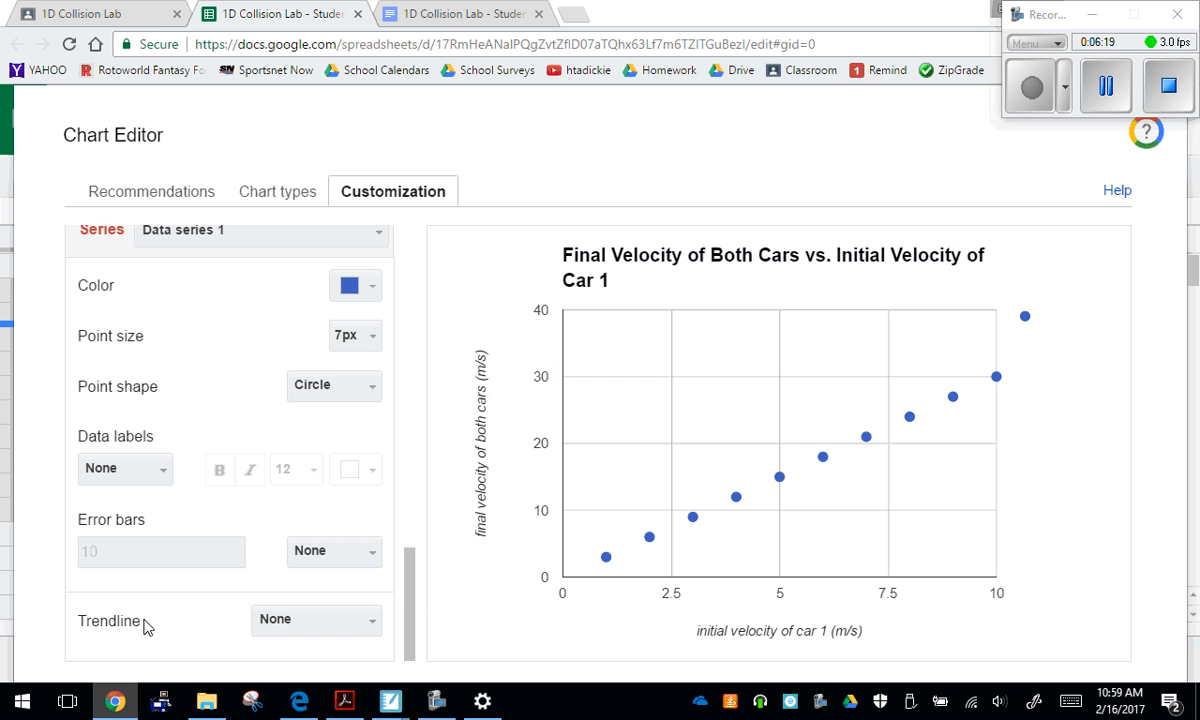
{"action": "left_click", "coordinate": [295, 622]}
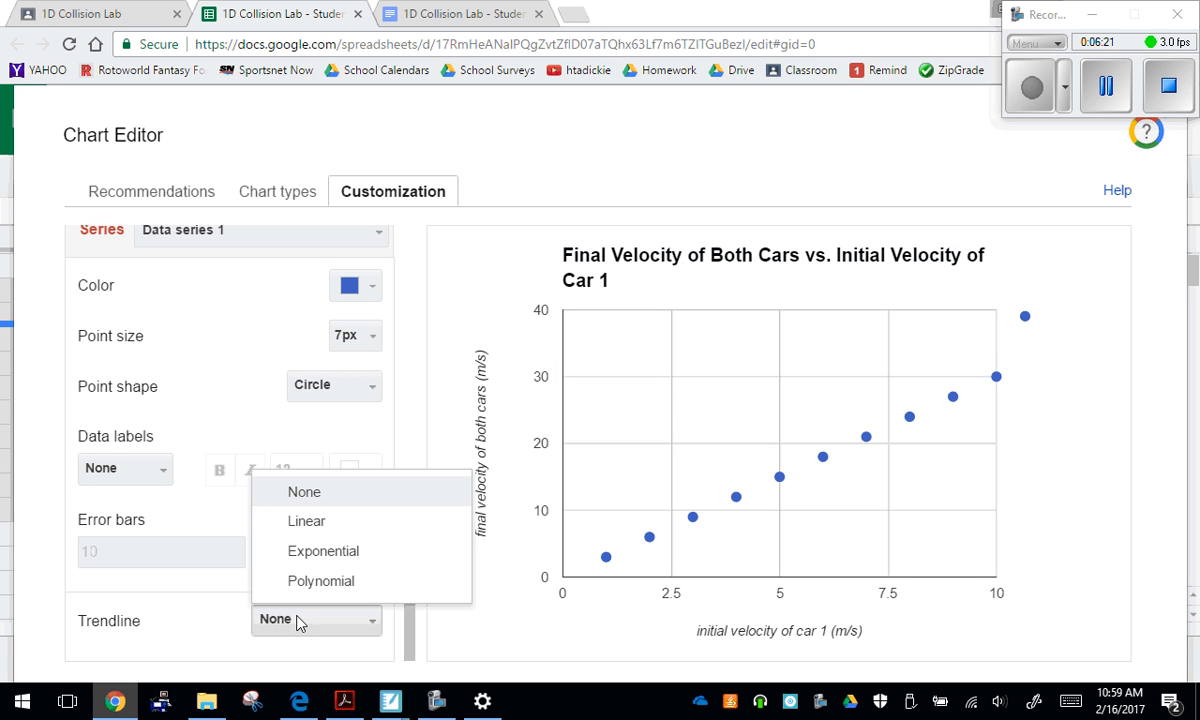
{"action": "left_click", "coordinate": [307, 522]}
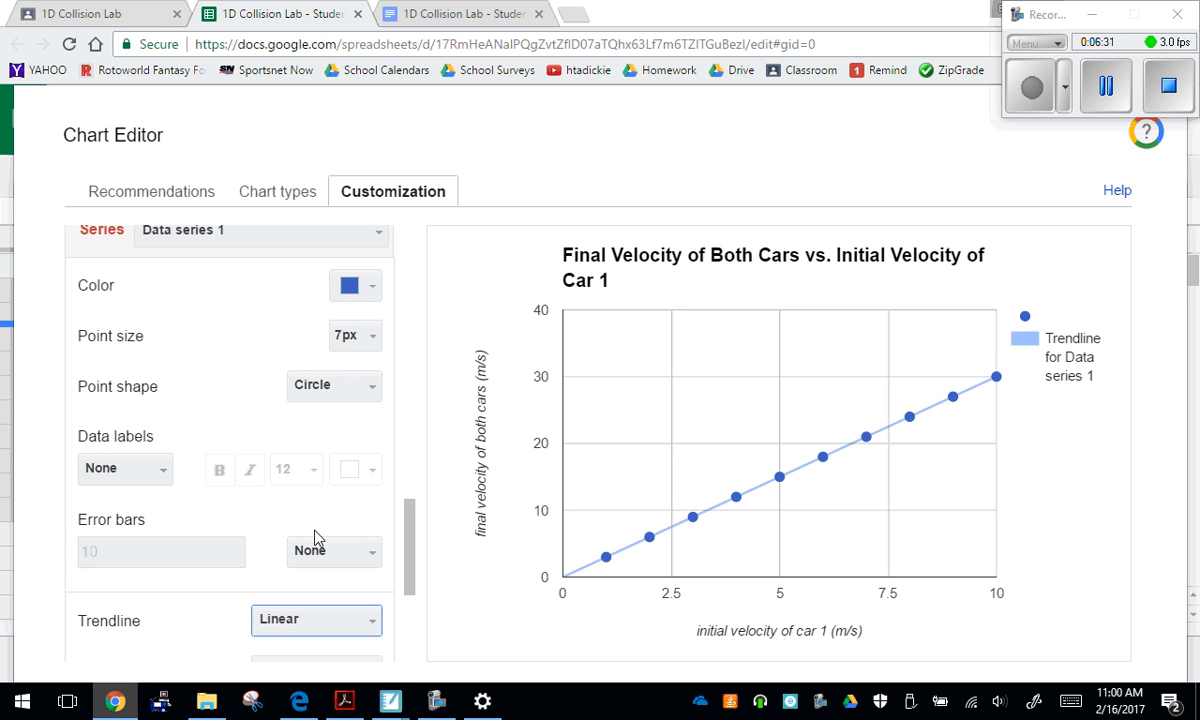
{"action": "left_click_drag", "start_coordinate": [414, 535], "coordinate": [417, 567]}
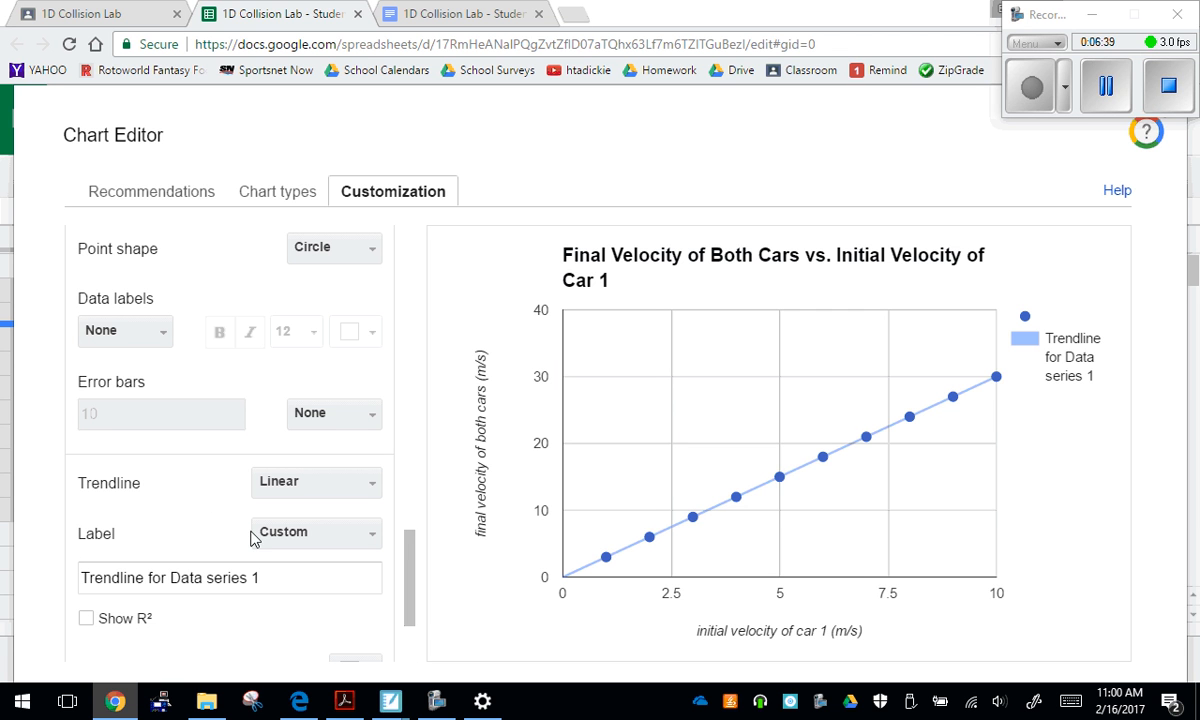
{"action": "left_click", "coordinate": [303, 536]}
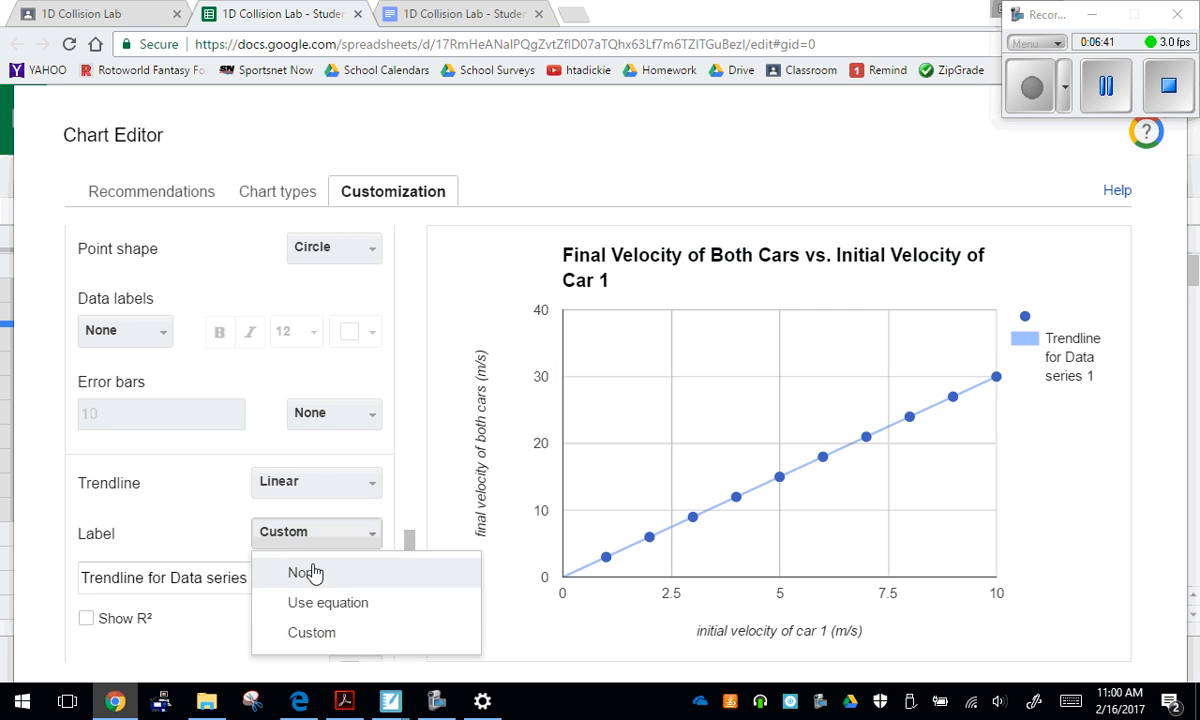
{"action": "left_click", "coordinate": [328, 604]}
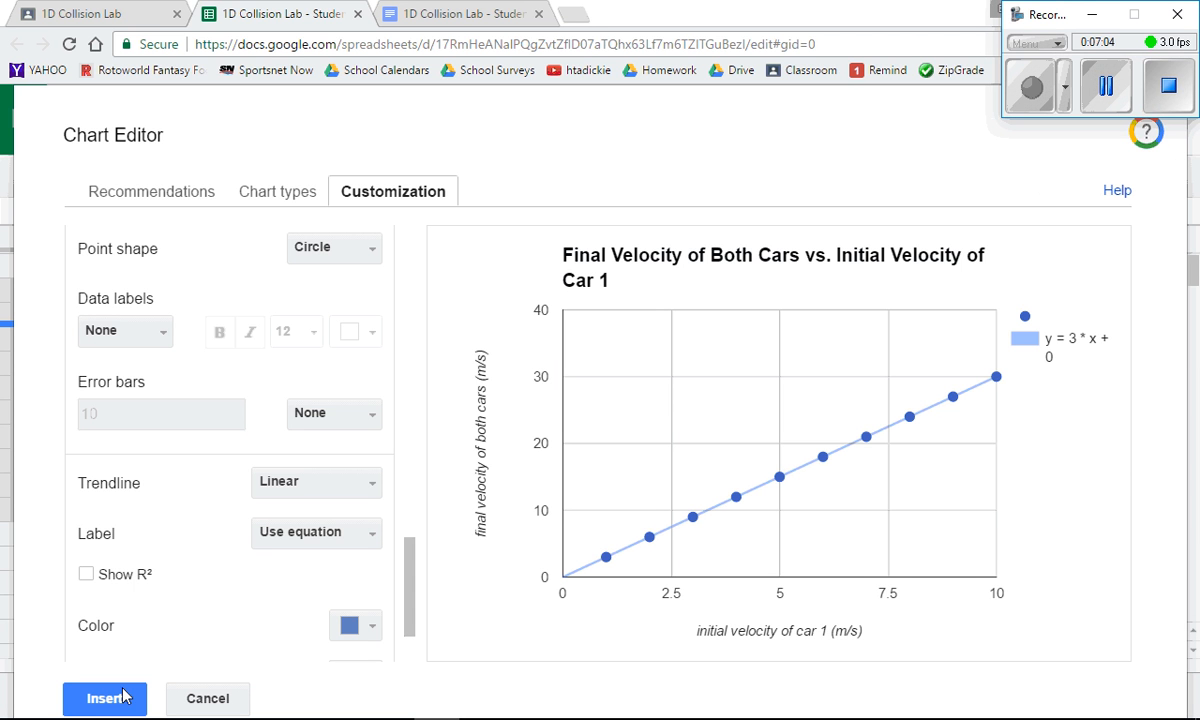
{"action": "left_click", "coordinate": [128, 699]}
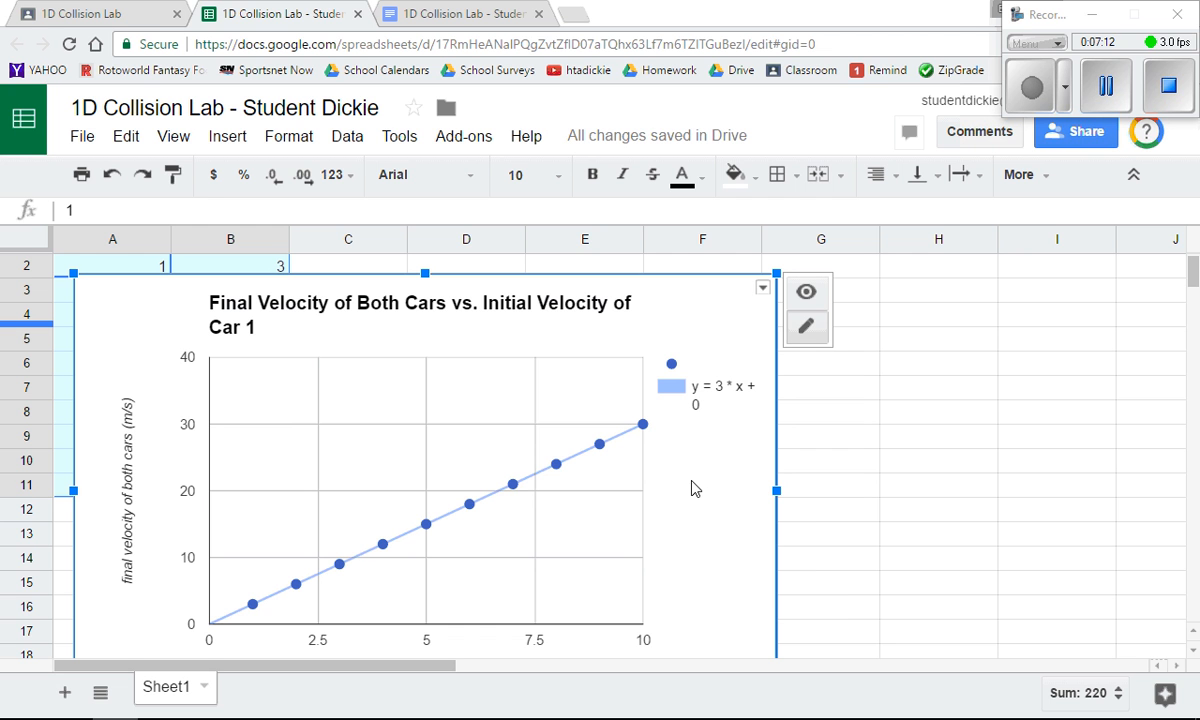
Copy the finished chart and switch to the 1D Collision Lab write-up in Google Docs
{"action": "left_click", "coordinate": [763, 290]}
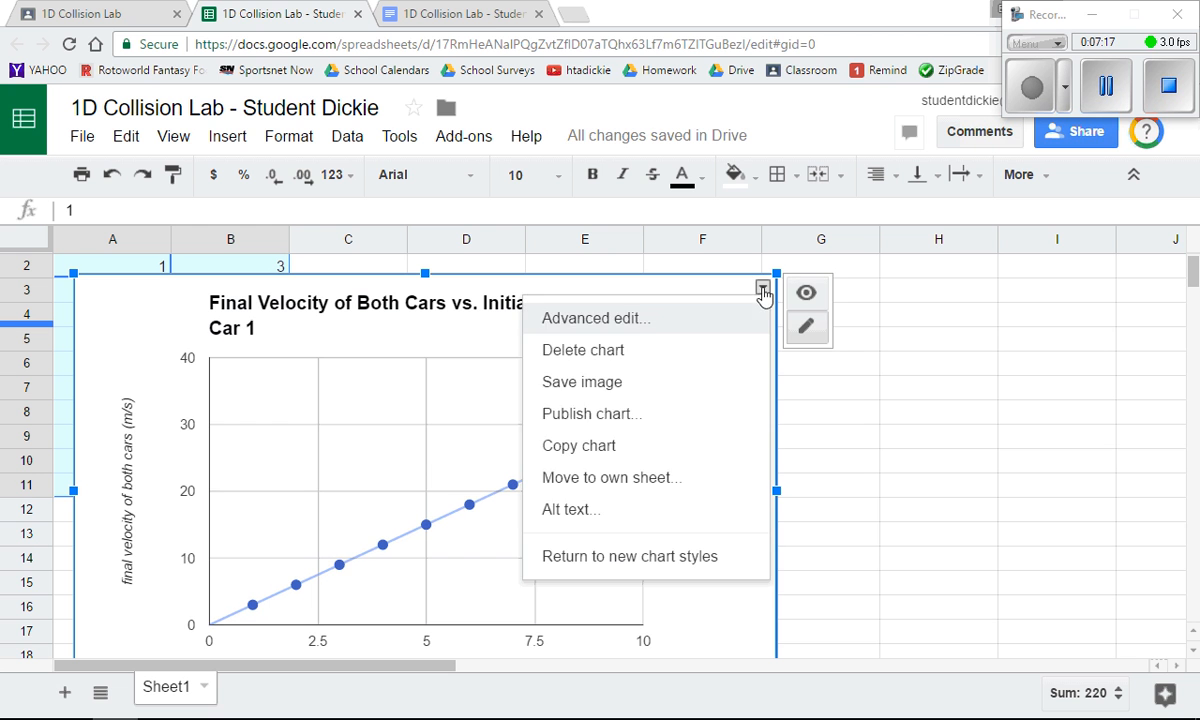
{"action": "left_click", "coordinate": [620, 446]}
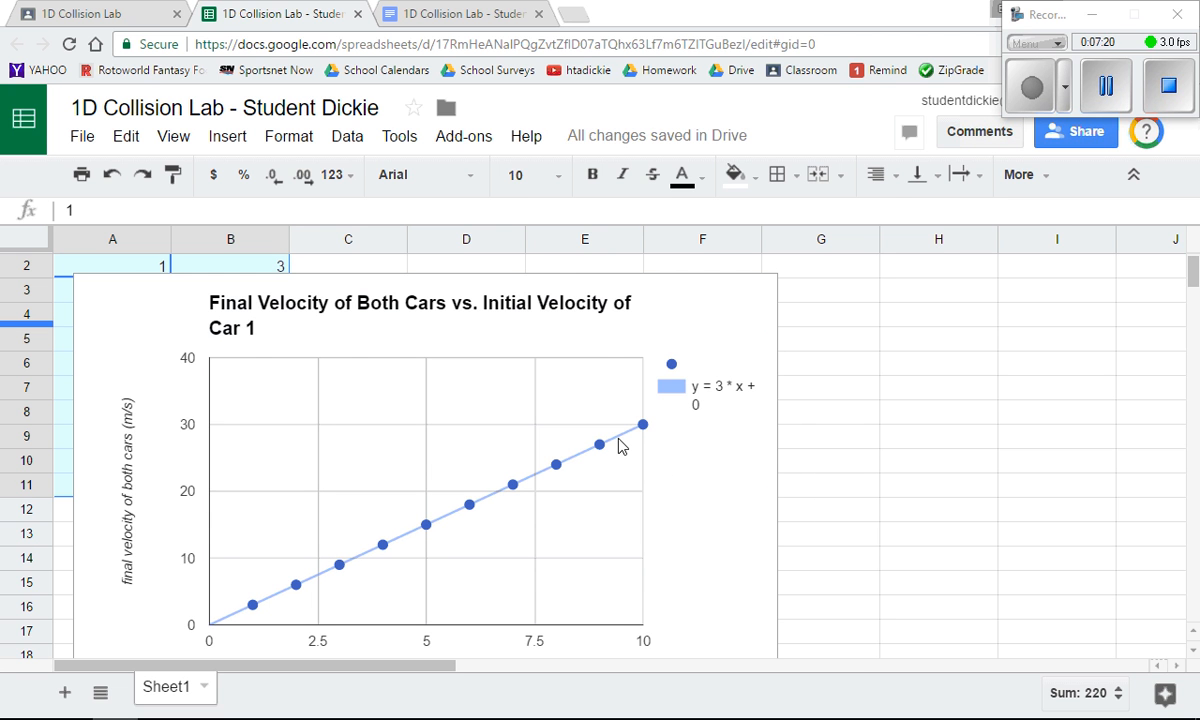
{"action": "left_click", "coordinate": [445, 20]}
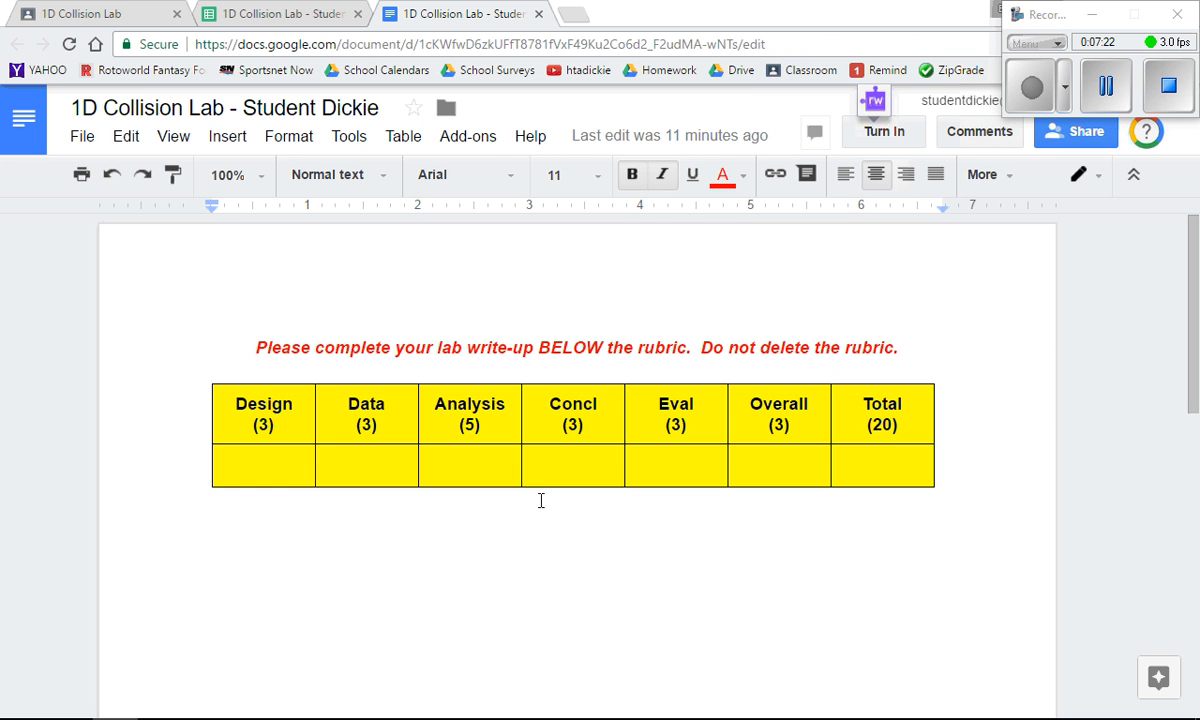
Add the line "Analysis" below the rubric table, leaving a blank line above it
{"action": "left_click", "coordinate": [405, 520]}
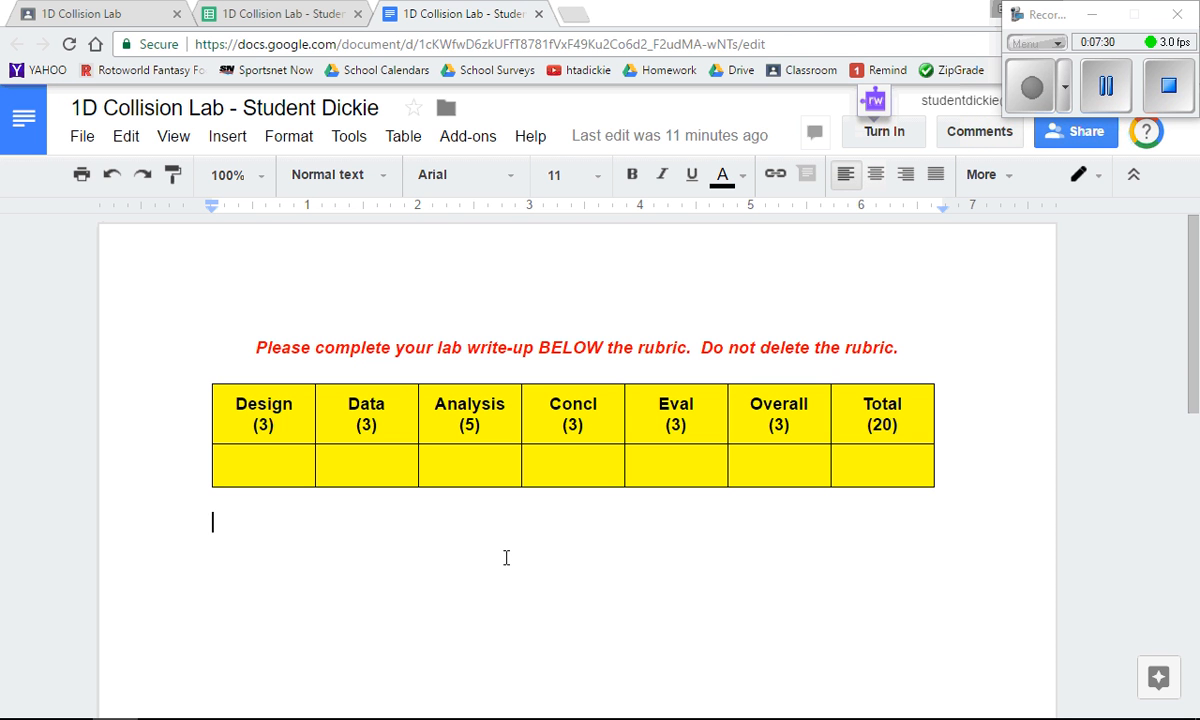
{"action": "key", "text": "Return"}
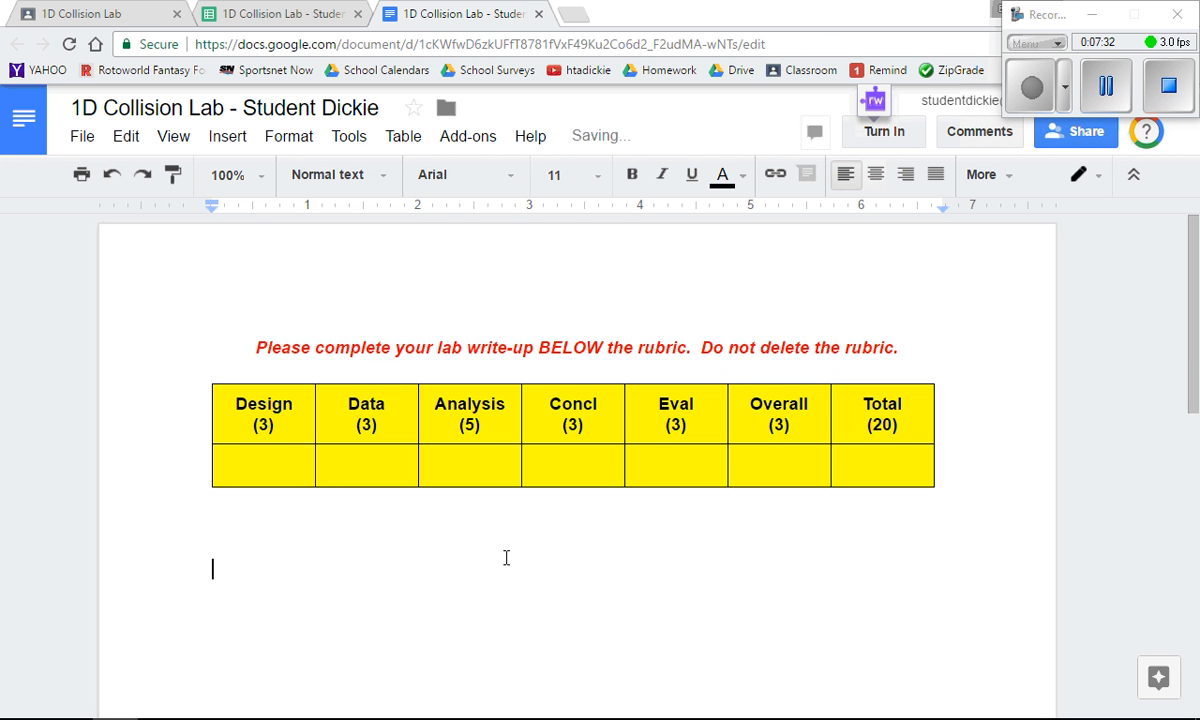
{"action": "type", "text": "Analysis"}
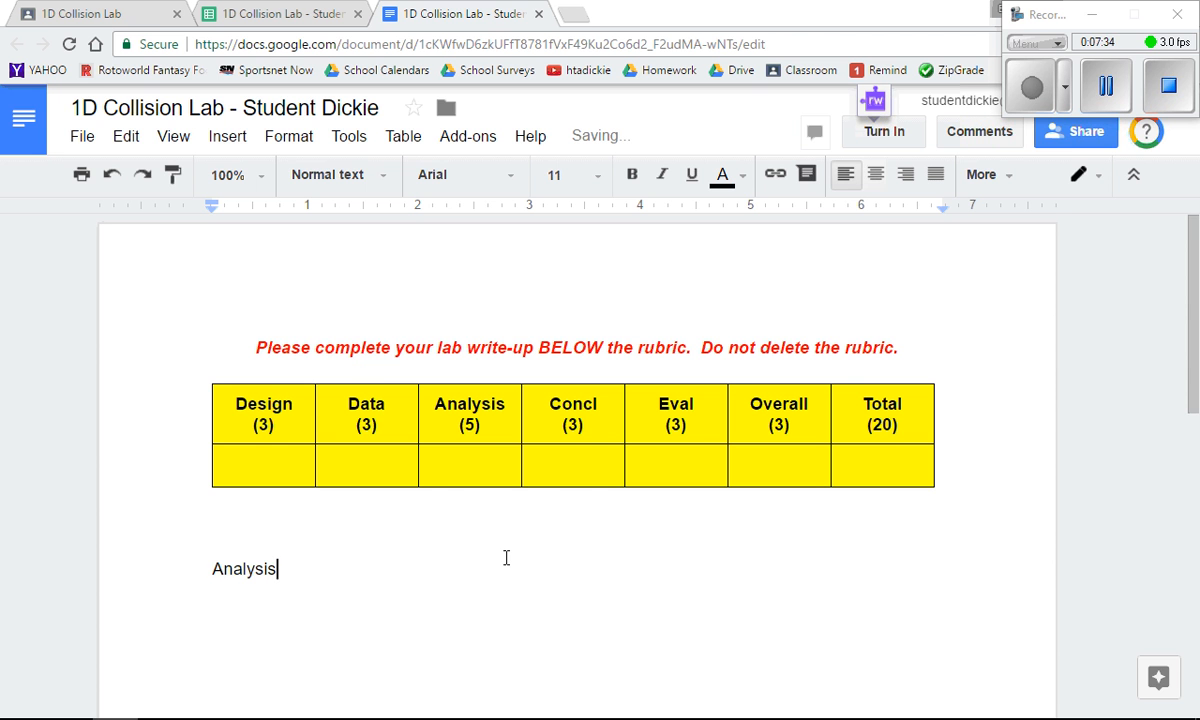
Paste the copied chart on a new line under "Analysis", linked to the spreadsheet
{"action": "key", "text": "Return"}
{"action": "key", "text": "ctrl+v"}
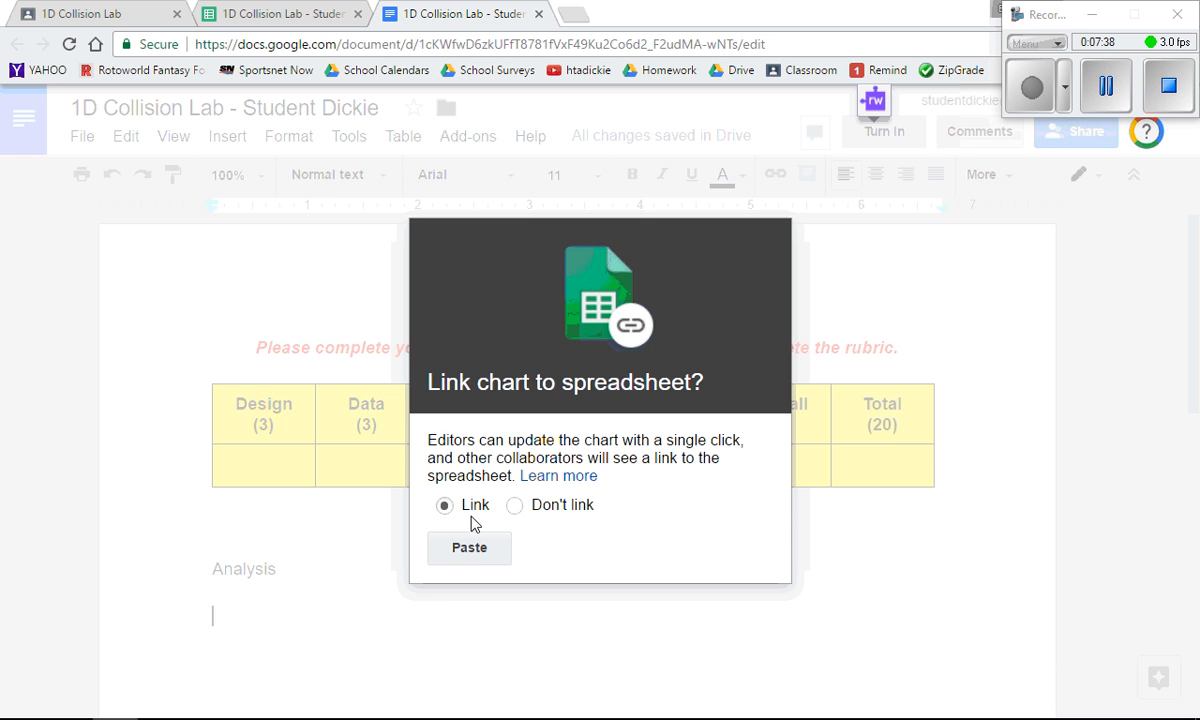
{"action": "left_click", "coordinate": [472, 552]}
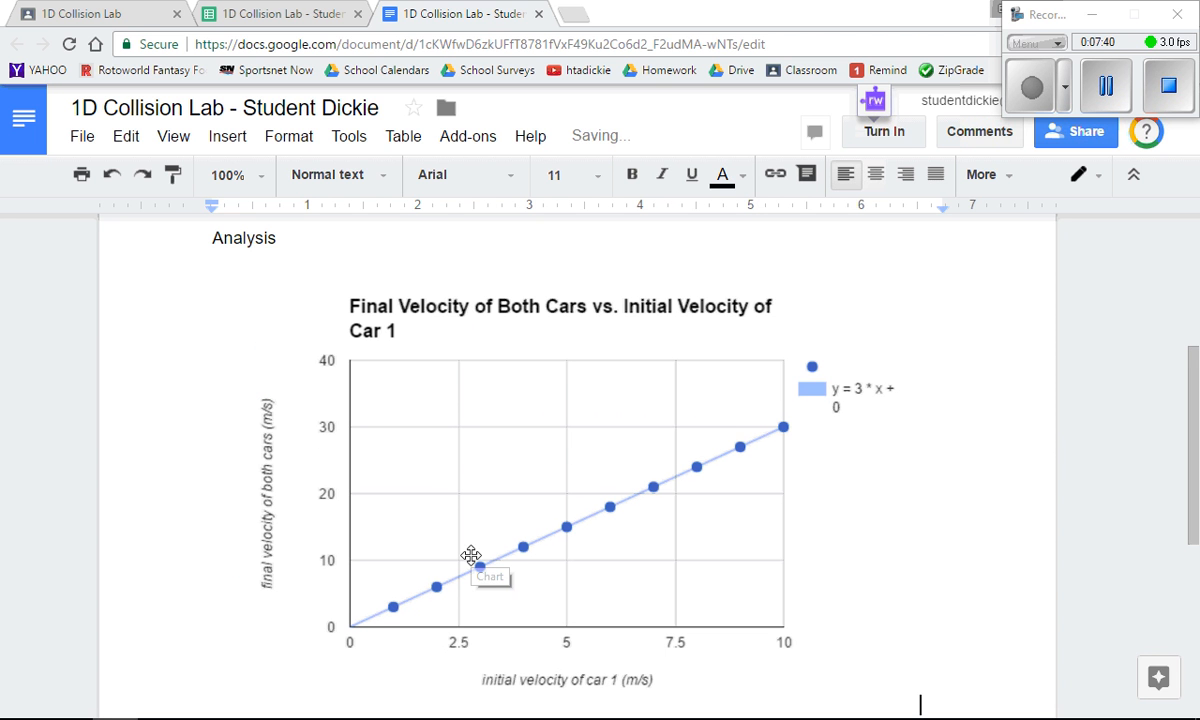